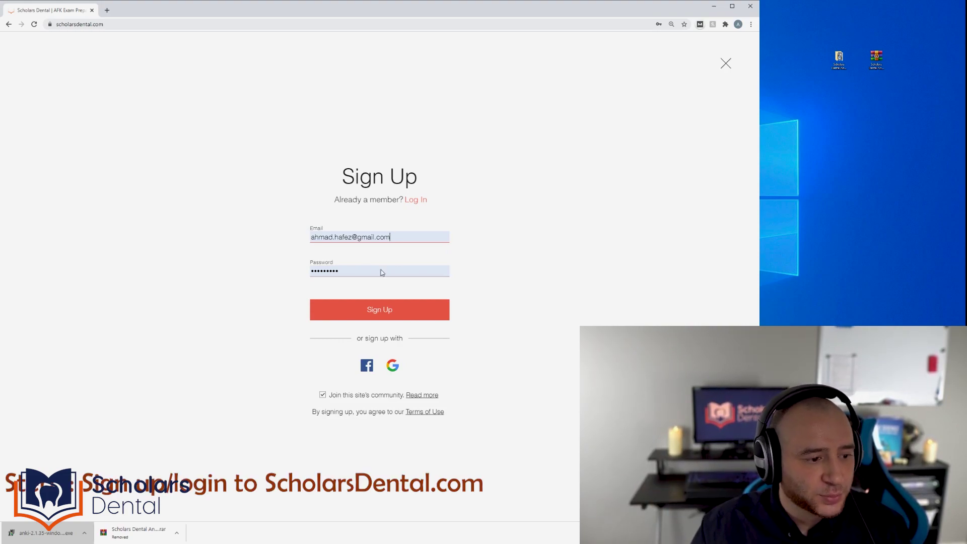
- Log in to the Scholars Dental site with the e-mail option, using the prefilled account credentials
left_click(417, 200)
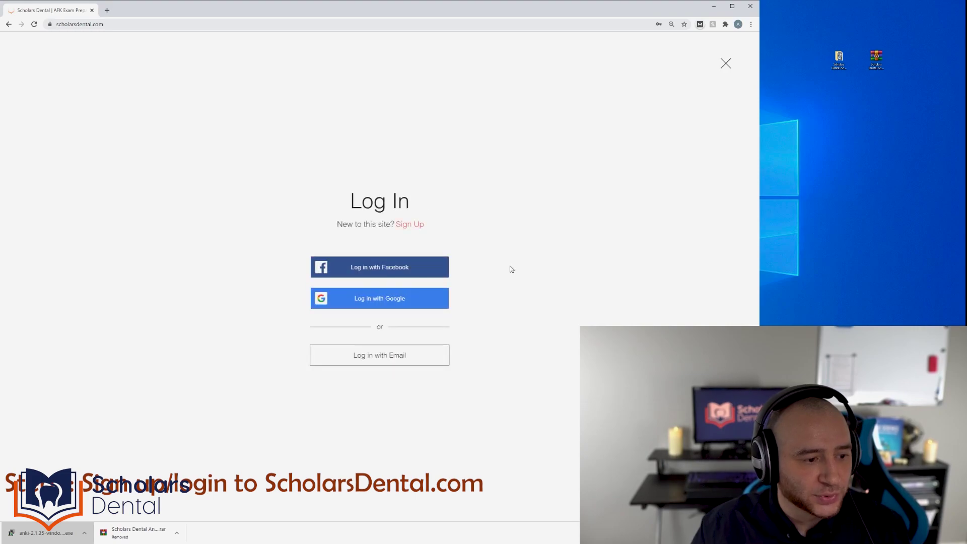
left_click(430, 356)
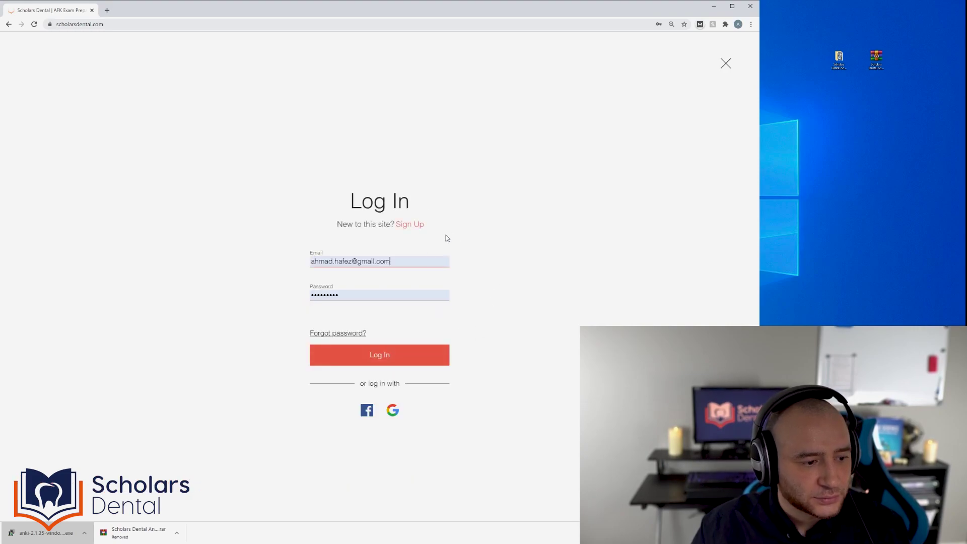
left_click(397, 354)
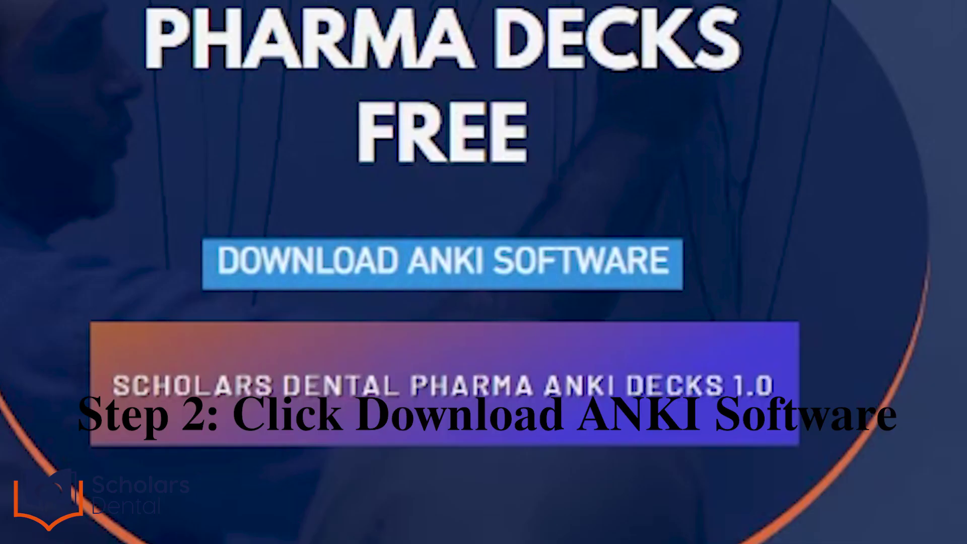
- Follow the Anki software link and download the 64 bit Windows 7/8/10 installer (2.1.35-standard)
left_click(473, 264)
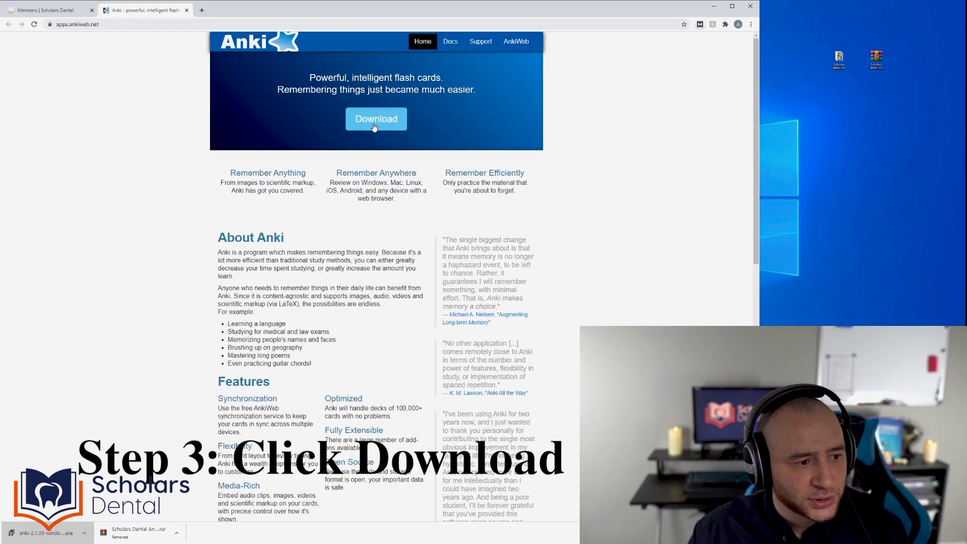
left_click(425, 215)
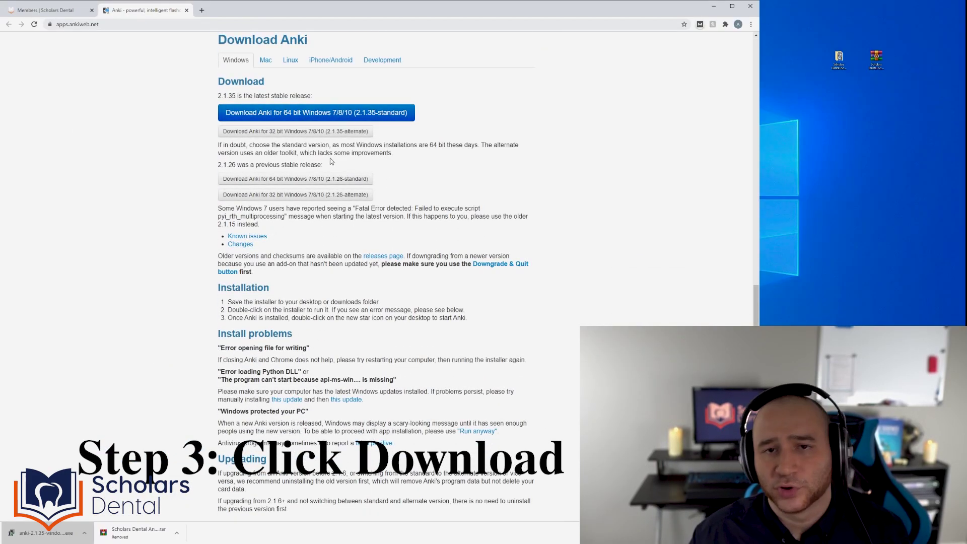
left_click(317, 112)
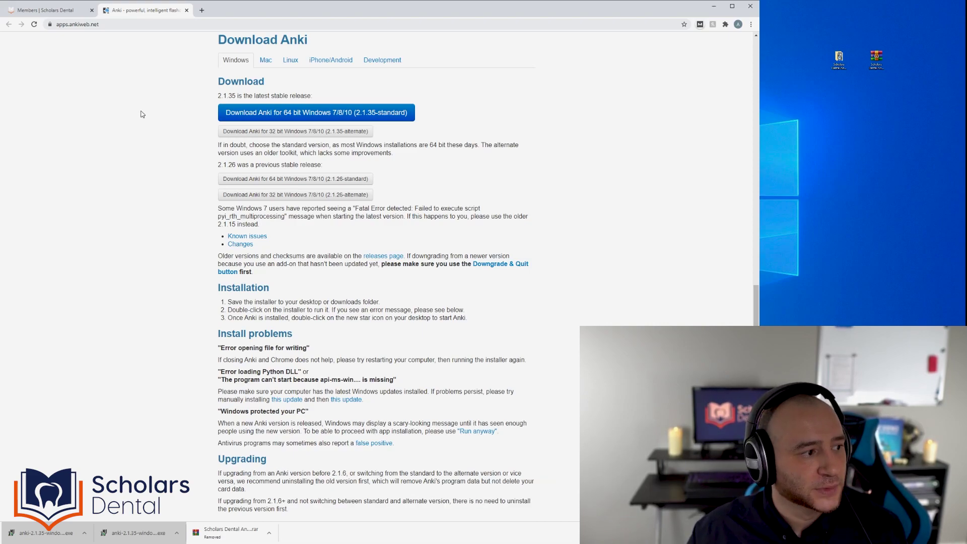
- Return to the Scholars Dental members page and extract the Scholars Dental Anki Decks - Pharma Names archive on the desktop
left_click(58, 11)
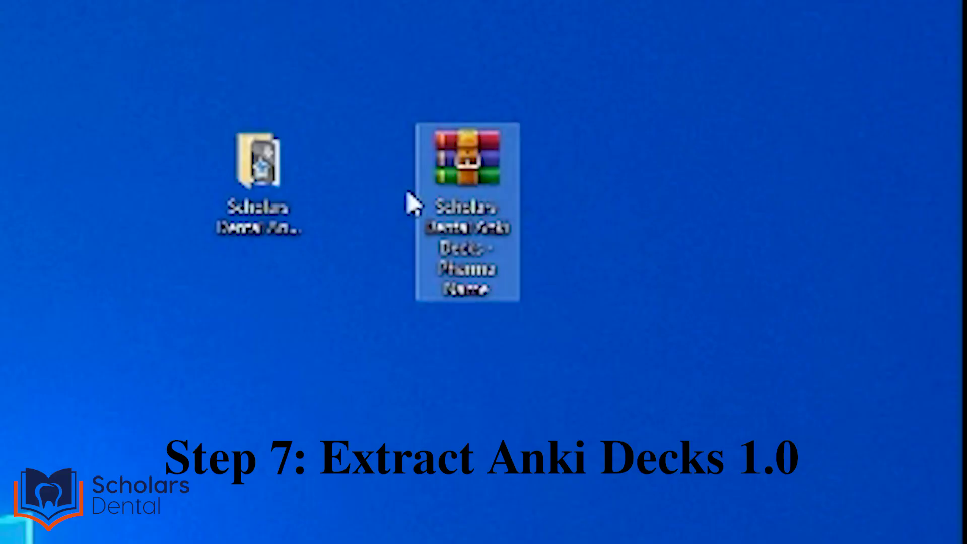
left_click(876, 65)
right_click(418, 197)
left_click(309, 395)
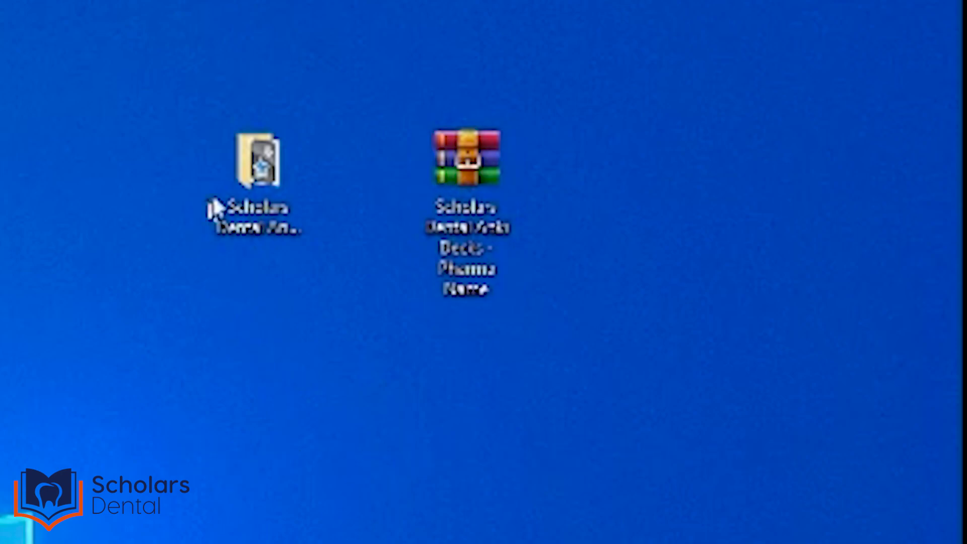
left_click(254, 247)
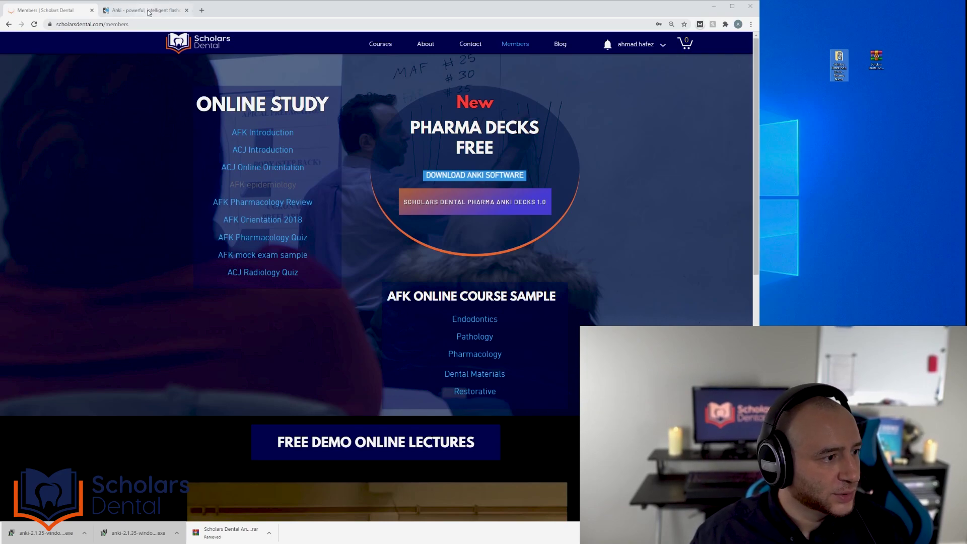
- Narrow the browser window and place the Anki window beside it on the free desktop area, slightly enlarged
left_click(225, 14)
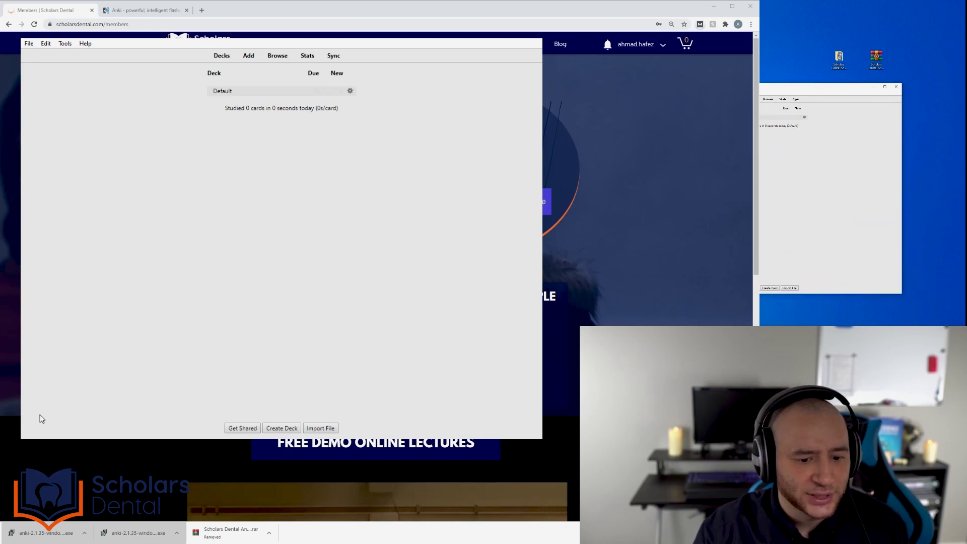
left_click_drag(755, 209, 585, 209)
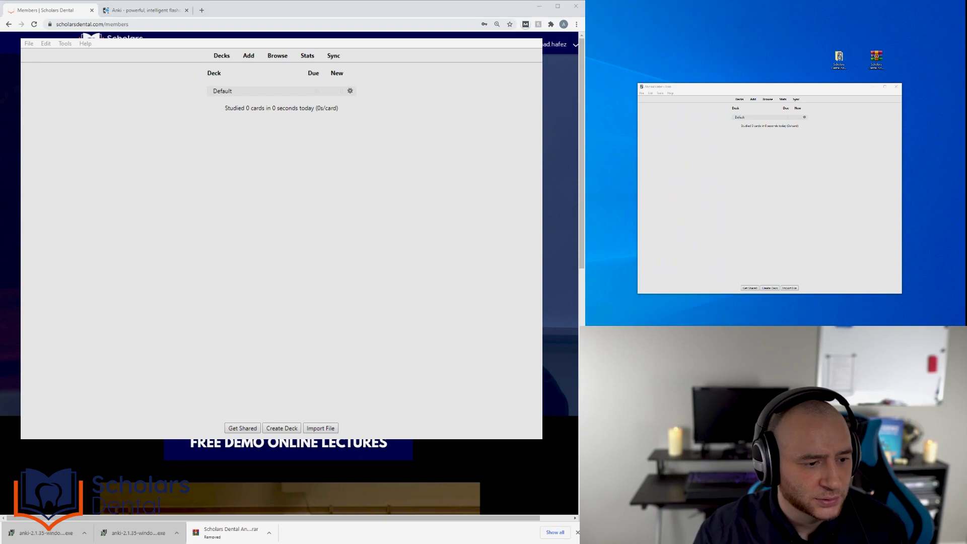
left_click_drag(695, 87, 645, 38)
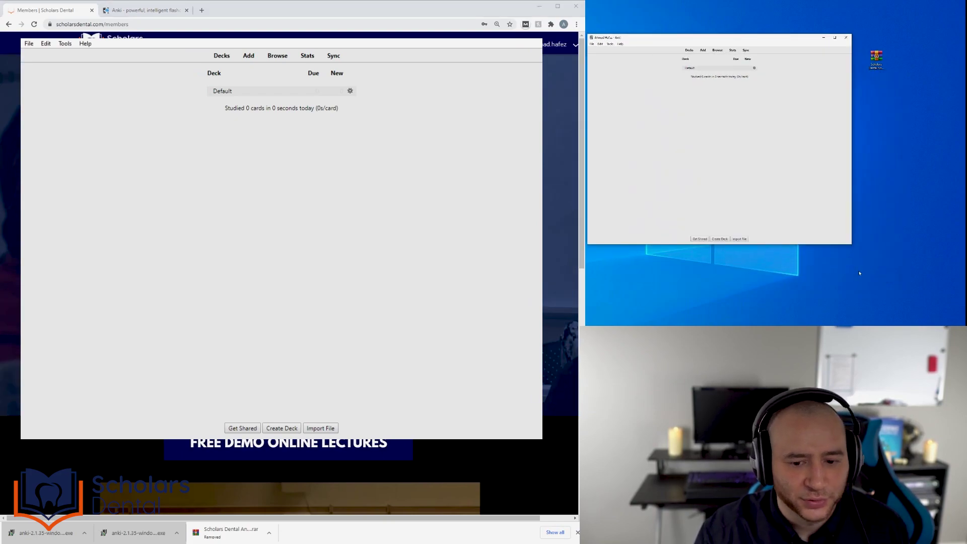
left_click_drag(851, 245, 855, 251)
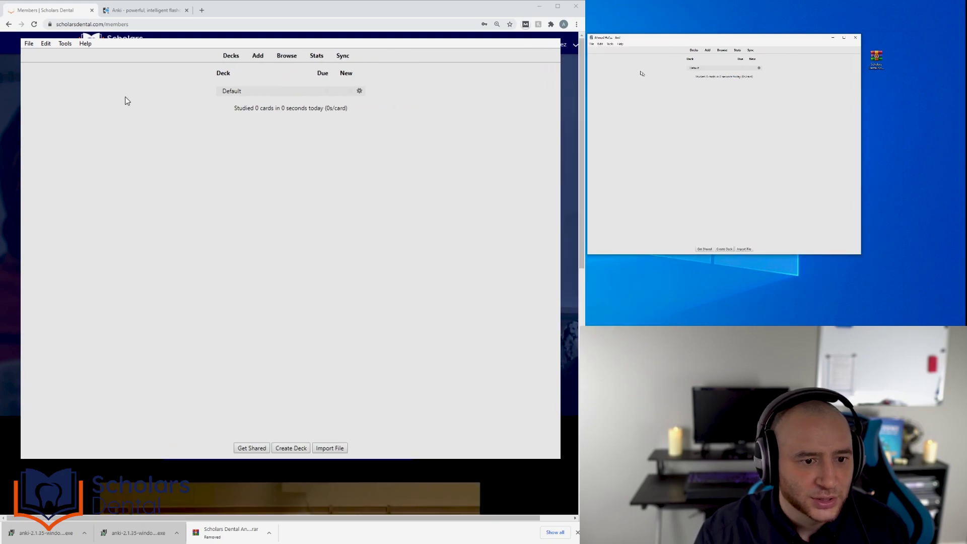
- Import the deck package "Scholars Dental Anki Decks - Pharma Names FINAL" from the Anki DECKS folder and close the import report
left_click(592, 44)
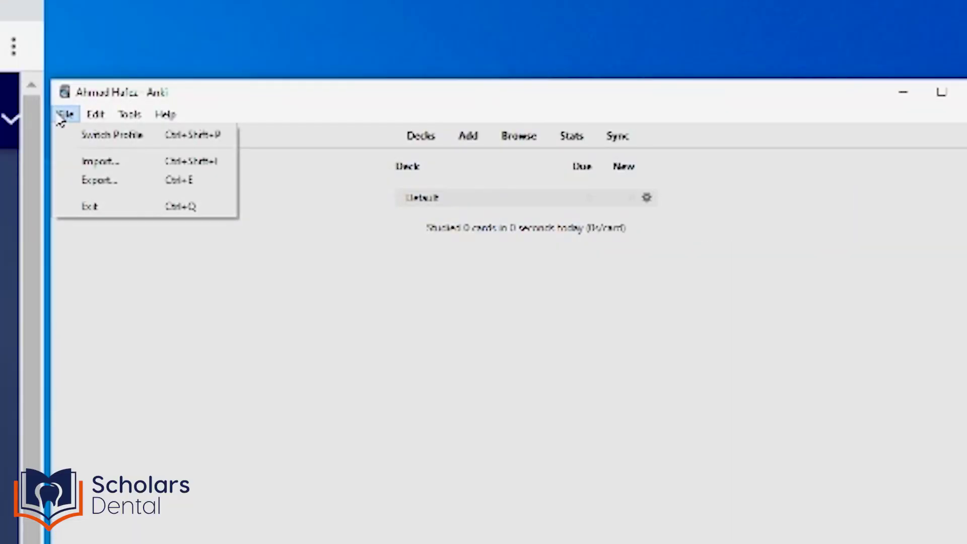
left_click(108, 165)
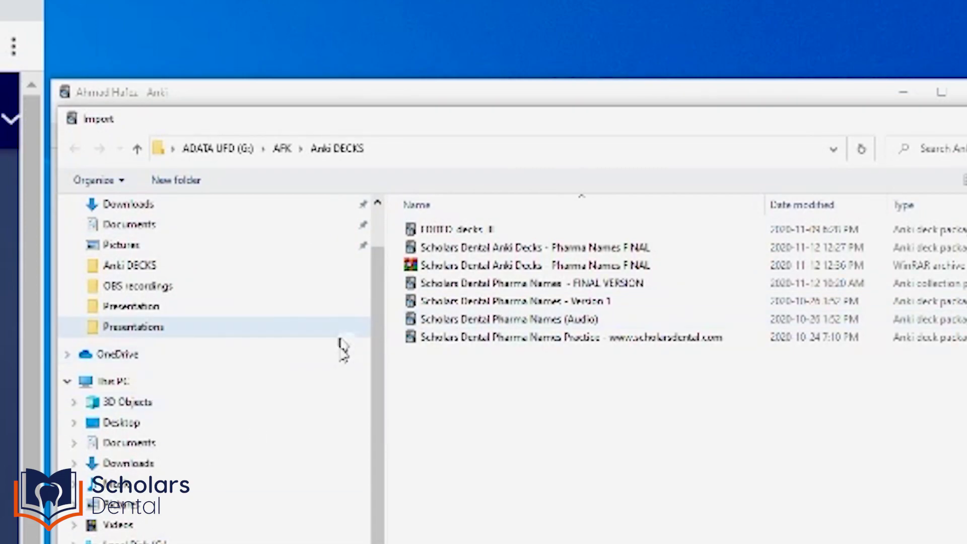
left_click(556, 250)
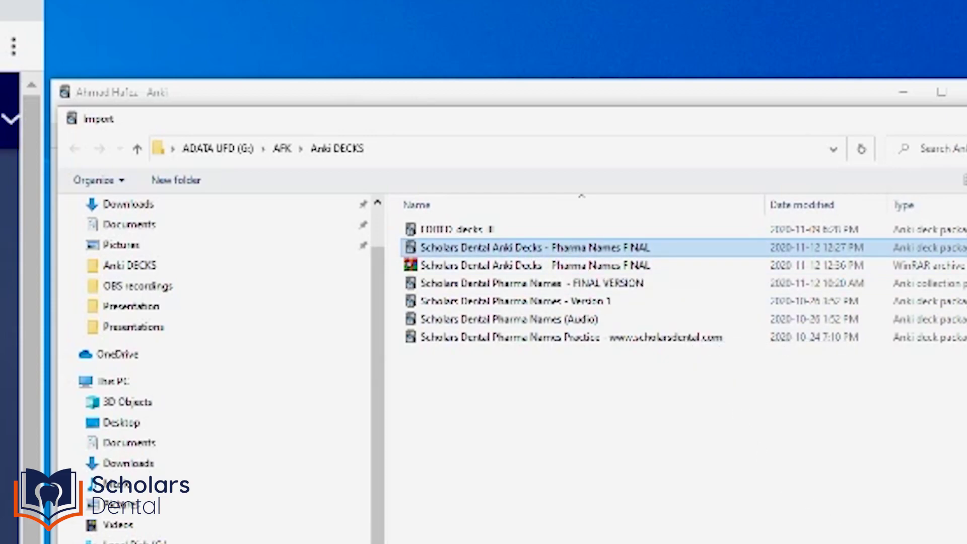
key("Return")
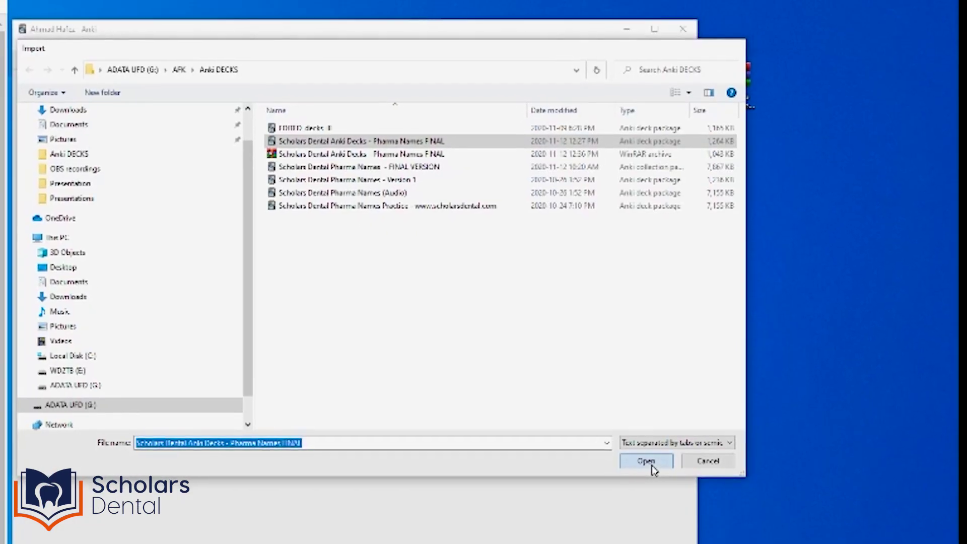
left_click(646, 460)
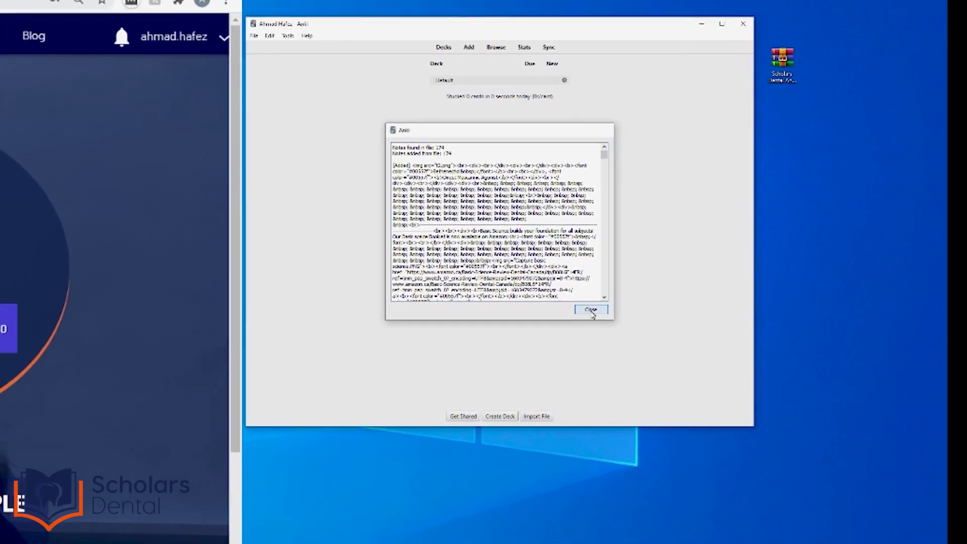
left_click(539, 349)
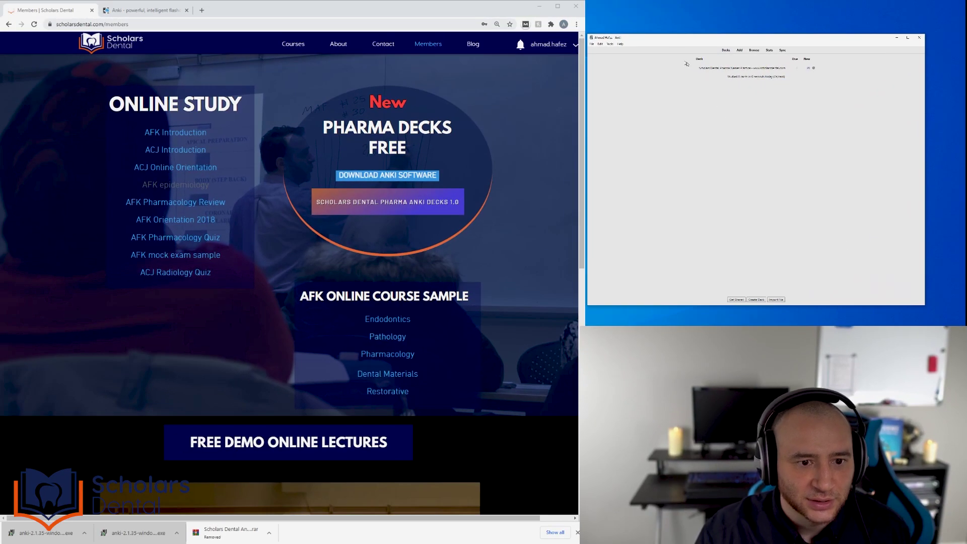
- Rearrange the browser and Anki windows, ending with the Anki window over the desktop area beside the web page
left_click_drag(637, 36, 679, 24)
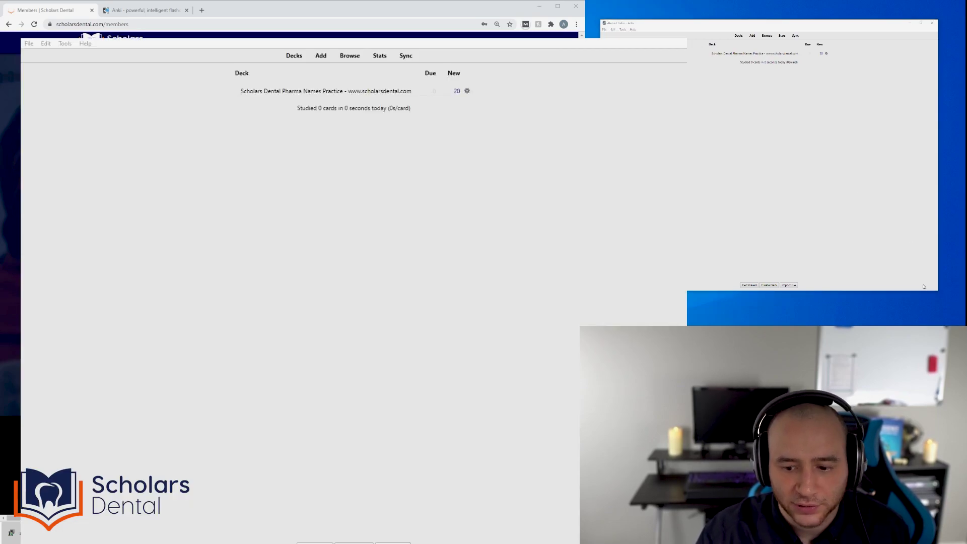
left_click_drag(660, 25, 387, 38)
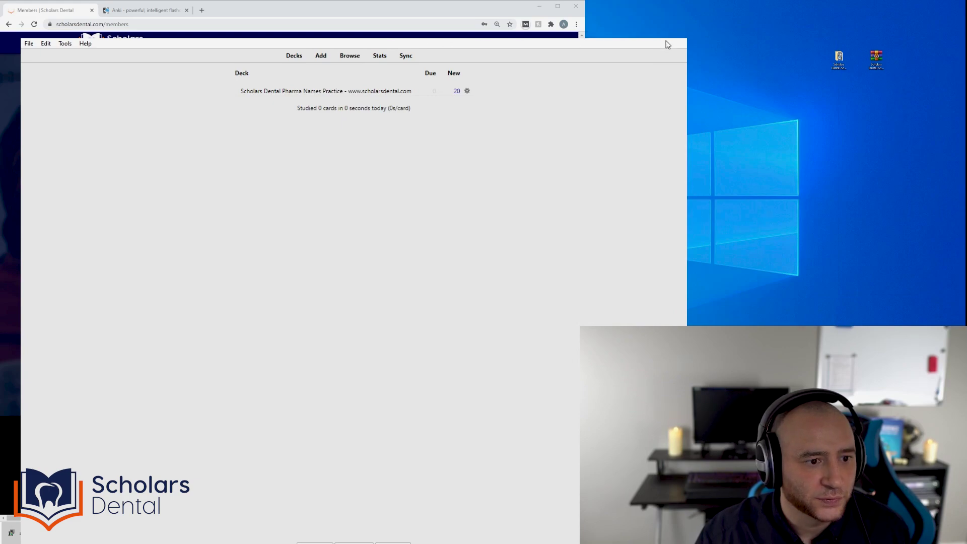
left_click_drag(585, 47, 723, 47)
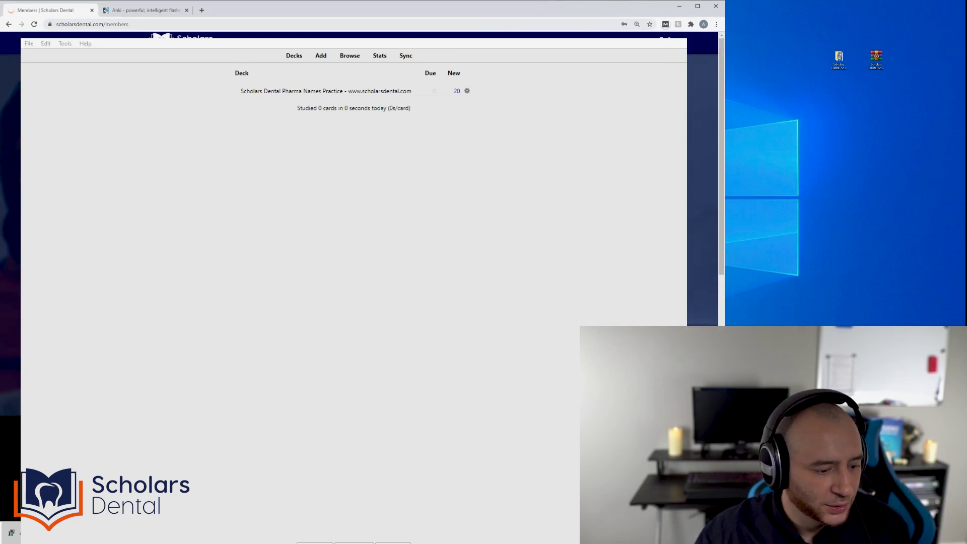
left_click(549, 86)
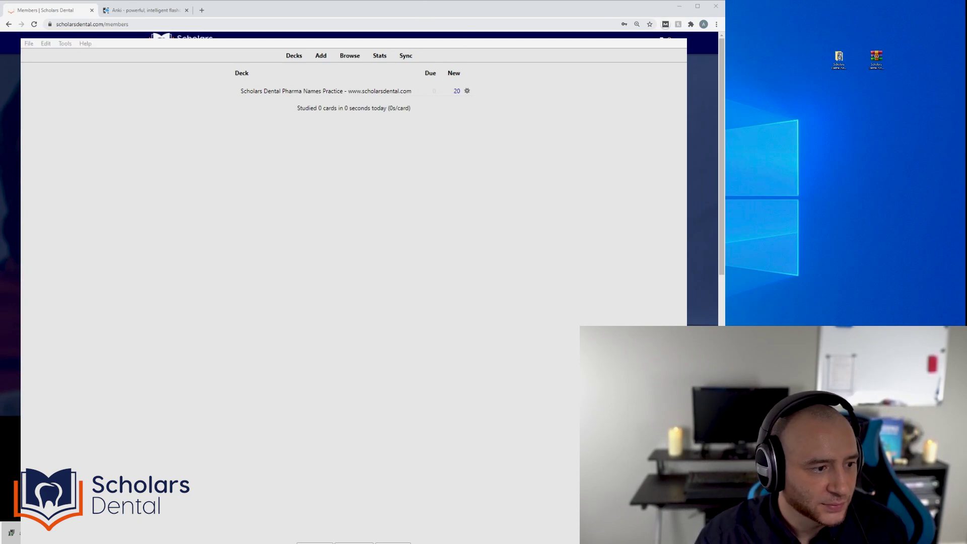
left_click(90, 204)
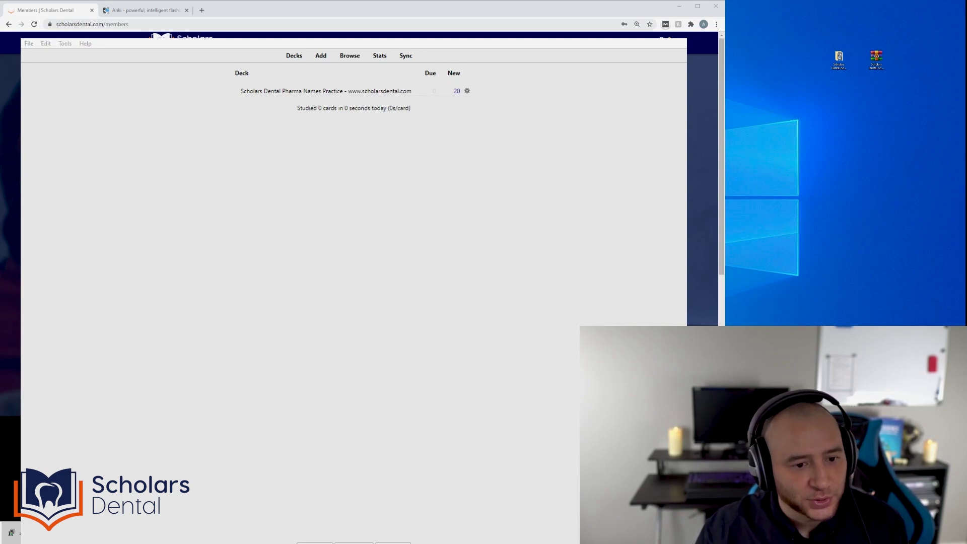
left_click_drag(725, 151, 643, 151)
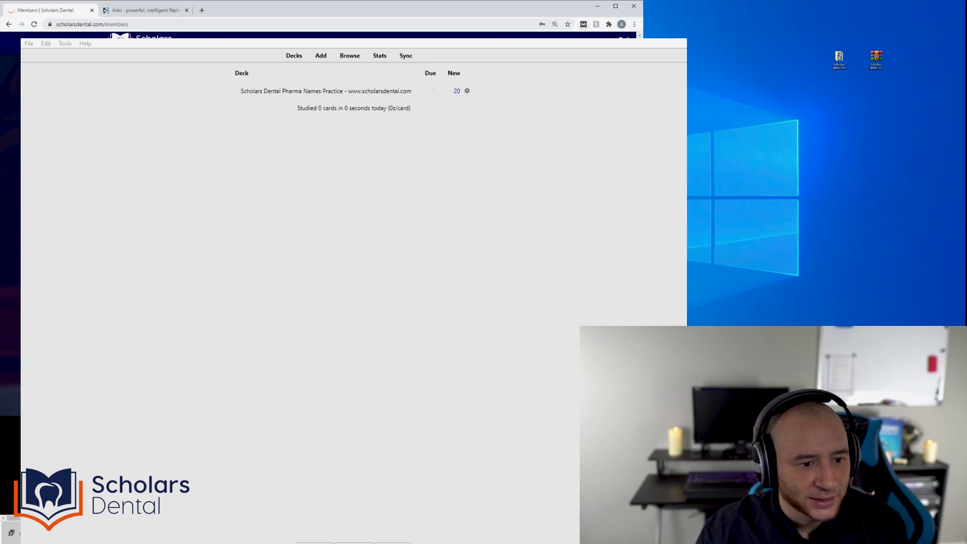
left_click(371, 502)
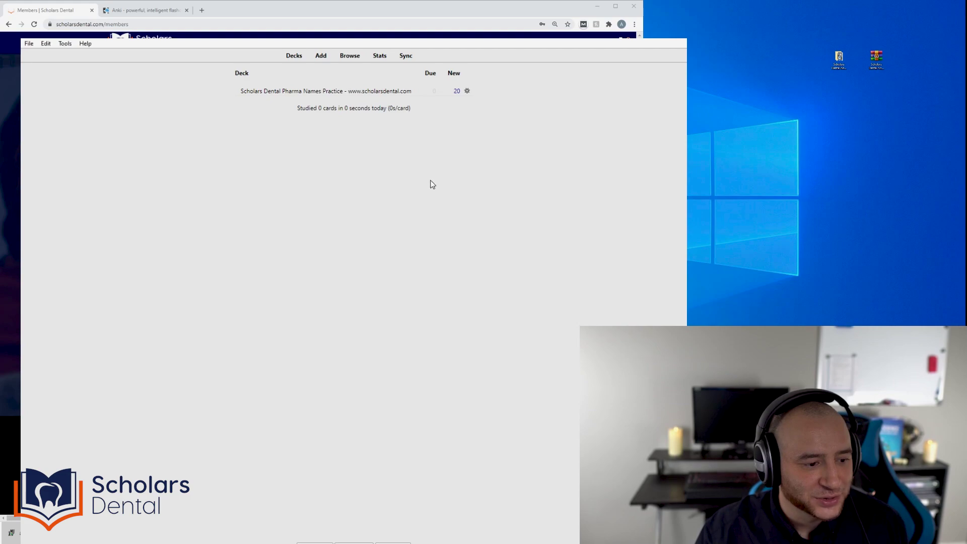
left_click_drag(429, 40, 794, 49)
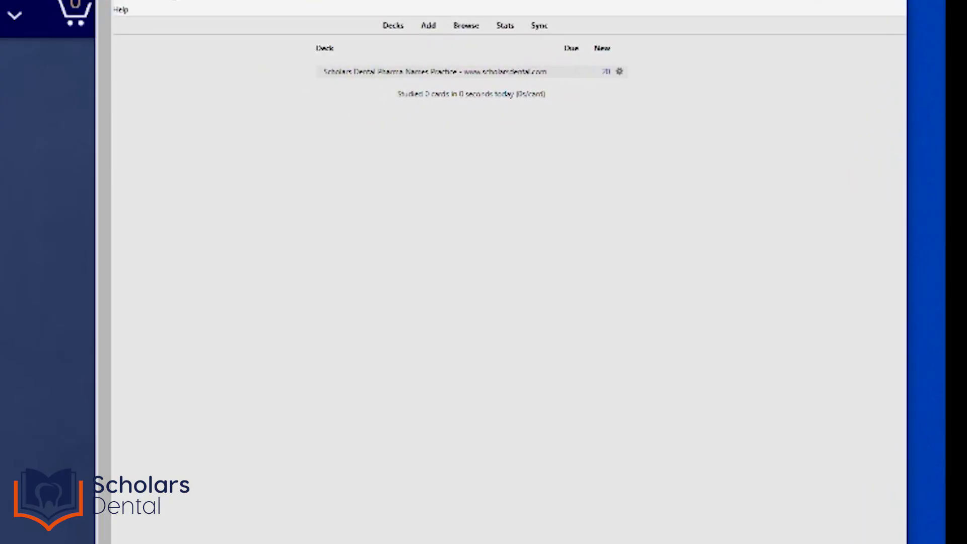
- In the Scholars Dental Pharma Names Practice deck's options, set new cards to show in random order and enlarge the dialog
left_click(642, 74)
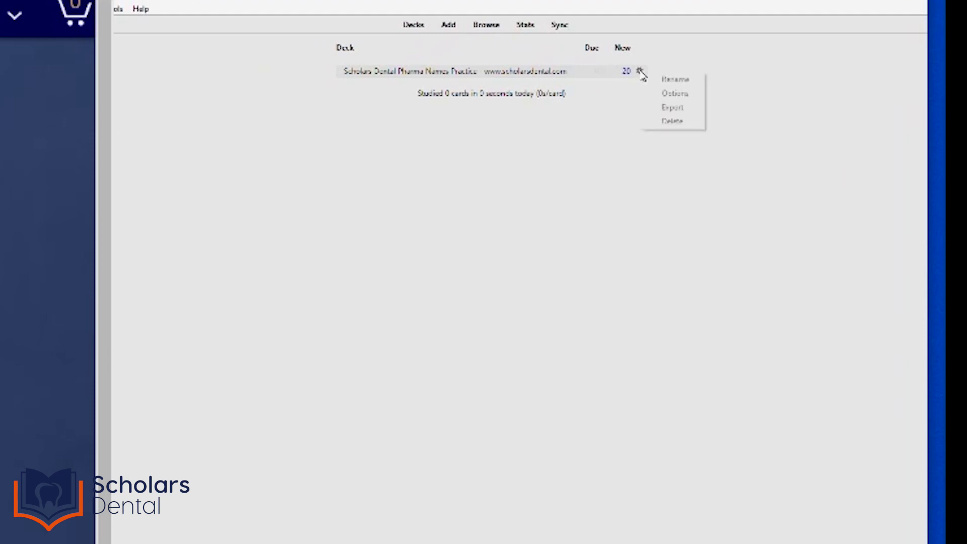
left_click(657, 94)
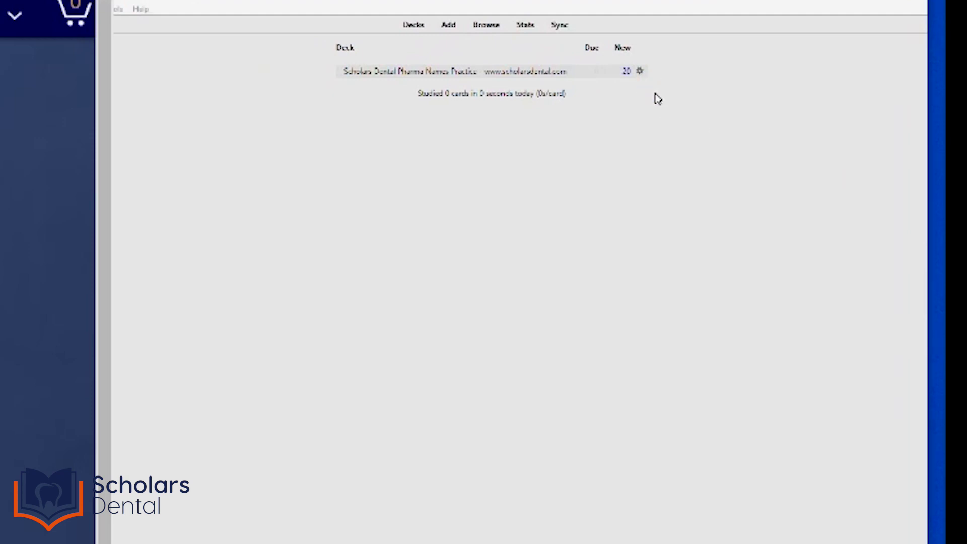
left_click_drag(156, 255, 531, 232)
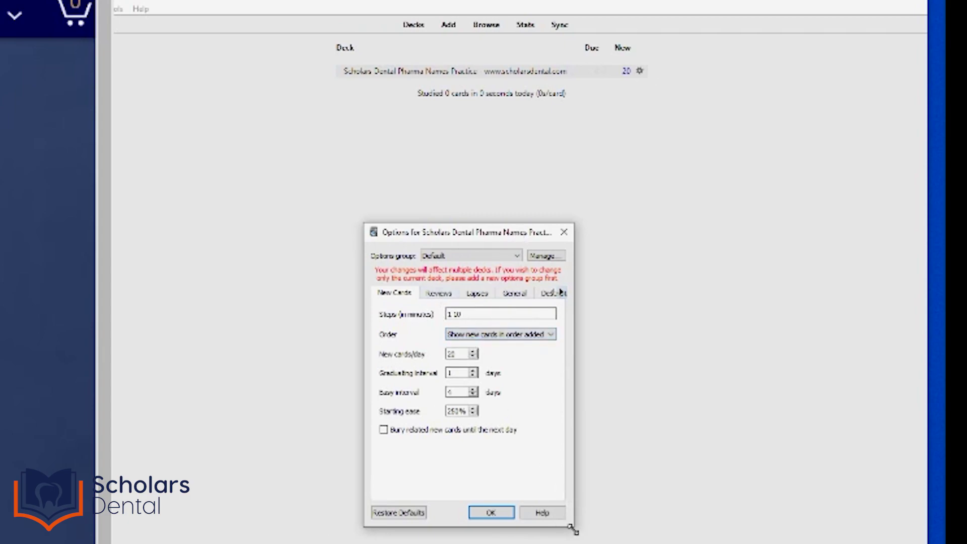
left_click_drag(575, 531, 760, 543)
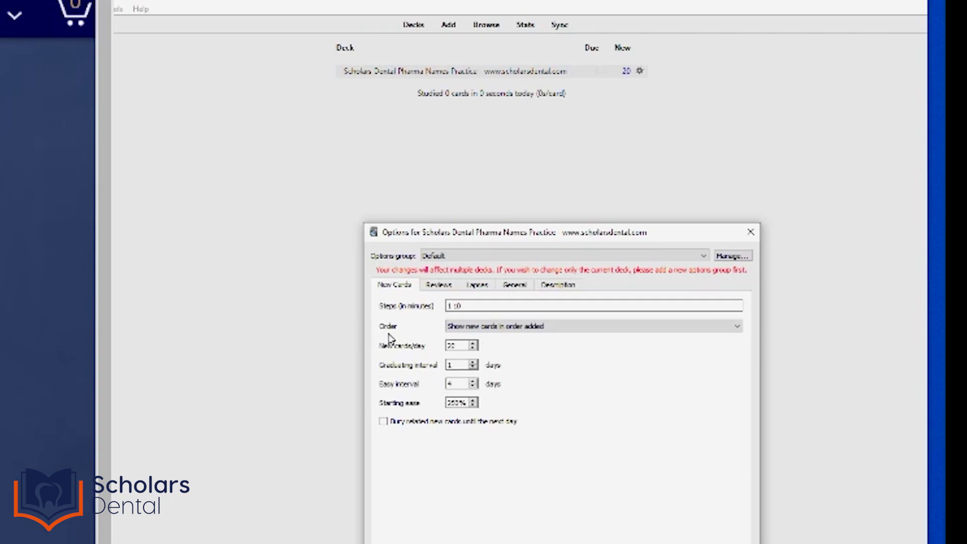
left_click(574, 328)
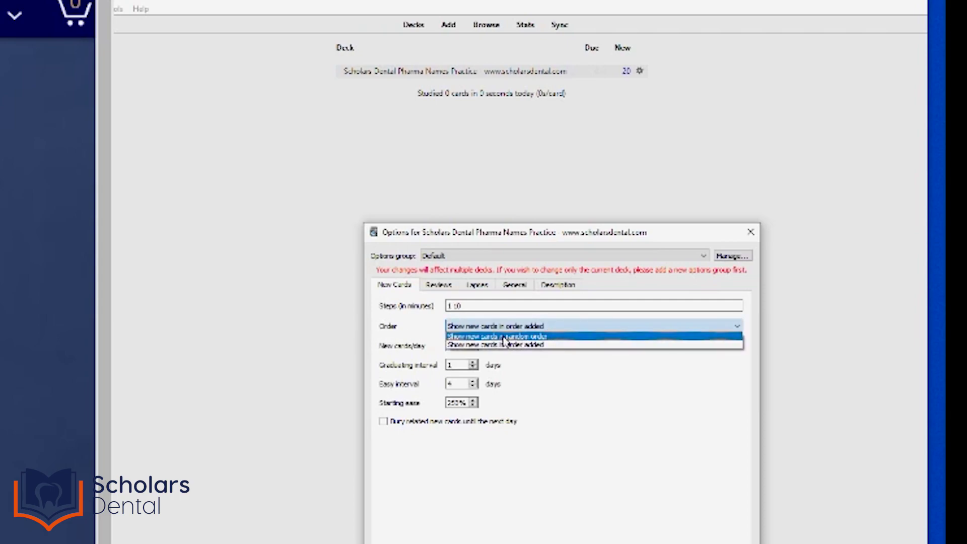
left_click(522, 336)
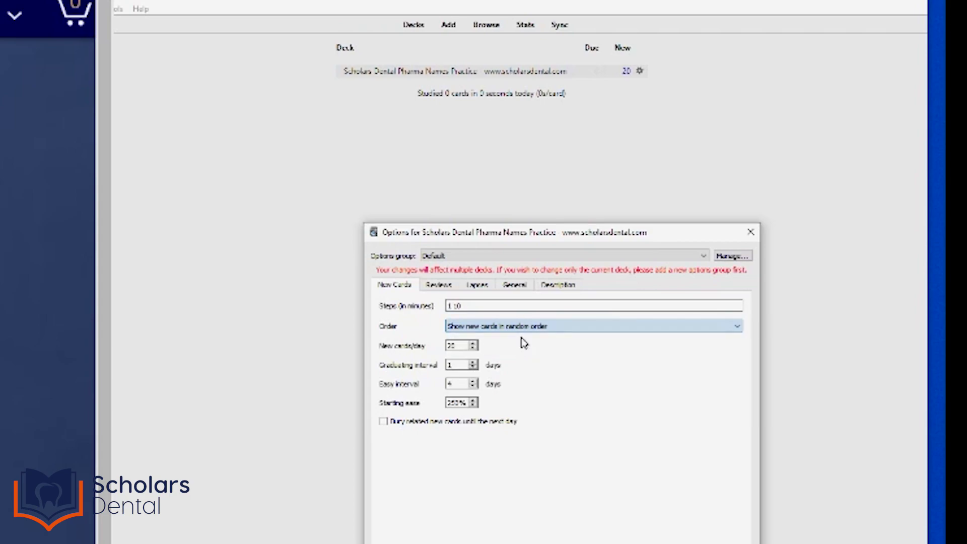
left_click_drag(479, 232, 464, 230)
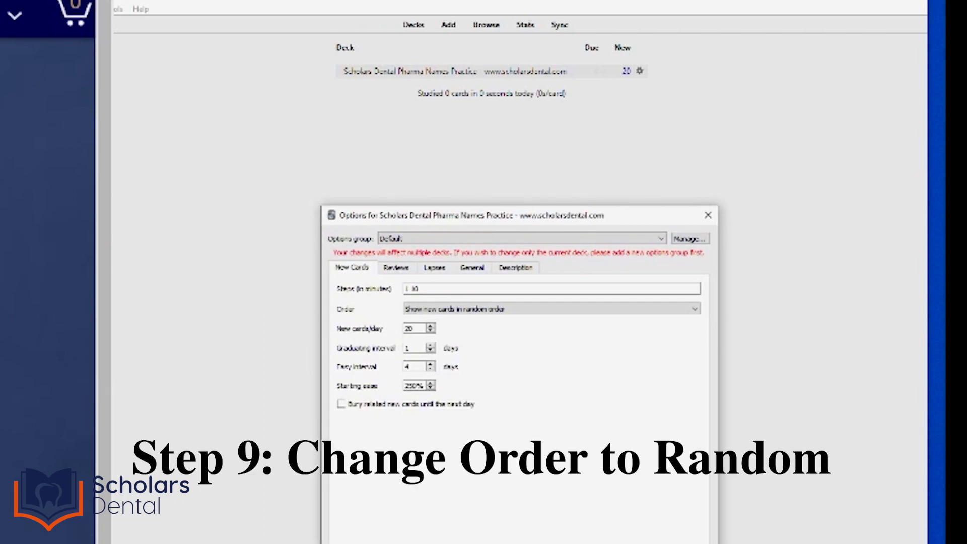
left_click_drag(718, 534, 775, 534)
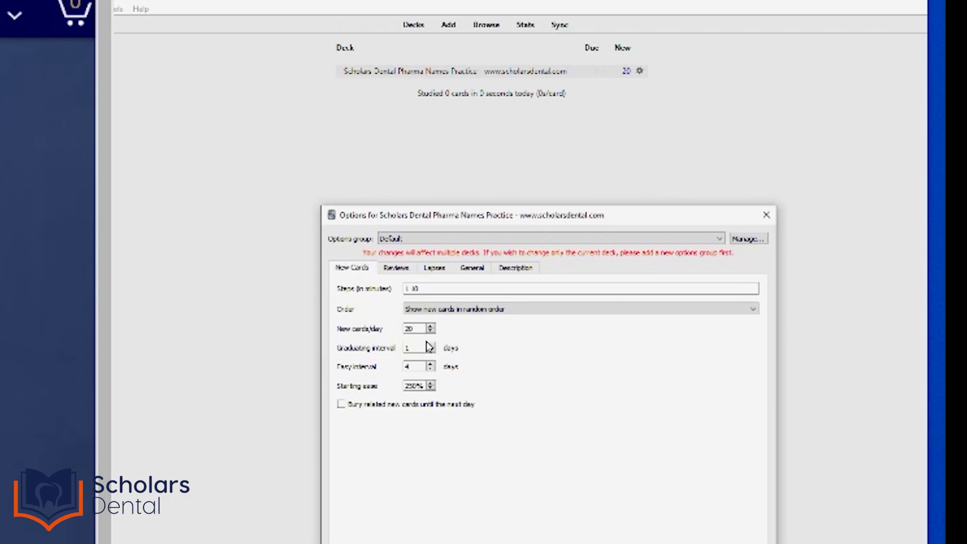
- Look through the deck's Reviews, Lapses, General and Description options, return to the New Cards settings and accept the options
left_click(397, 268)
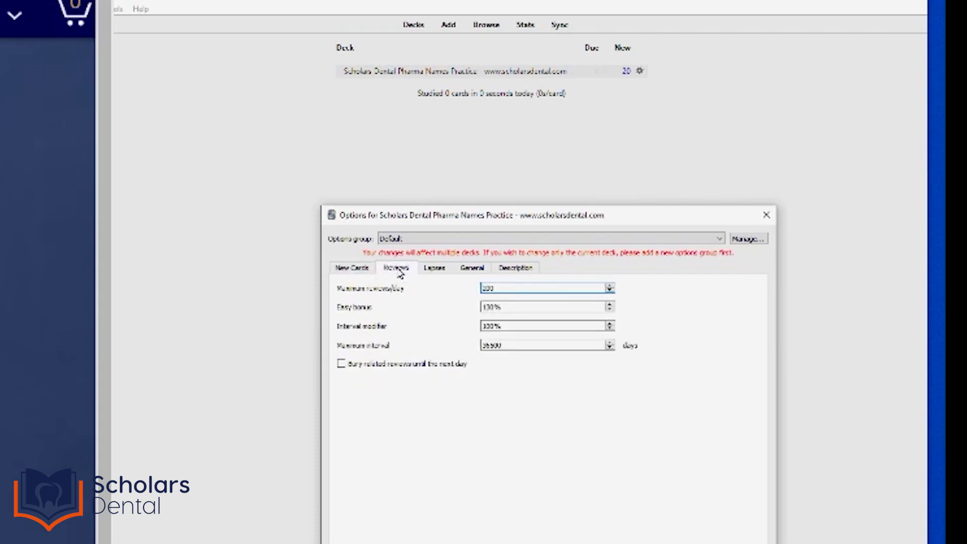
left_click(434, 268)
left_click(474, 270)
left_click(509, 269)
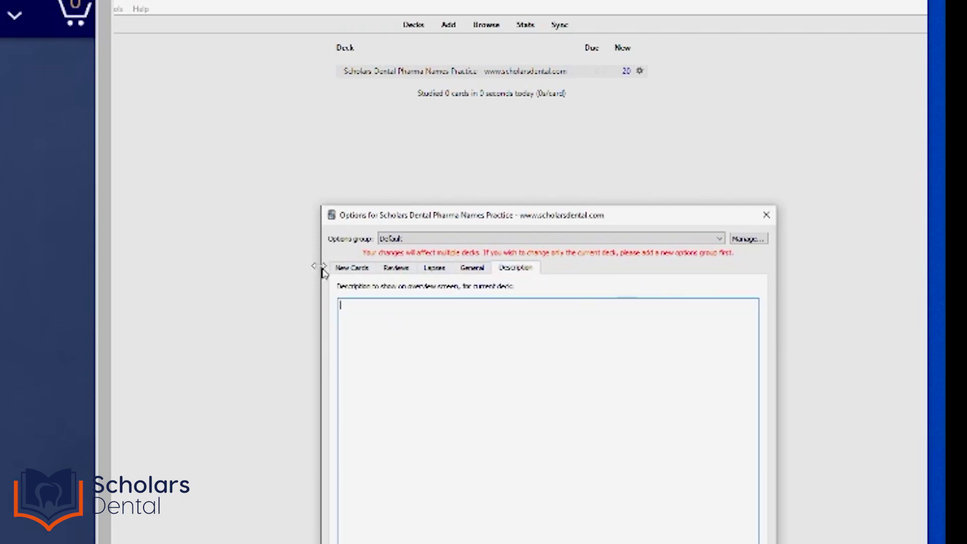
left_click(352, 270)
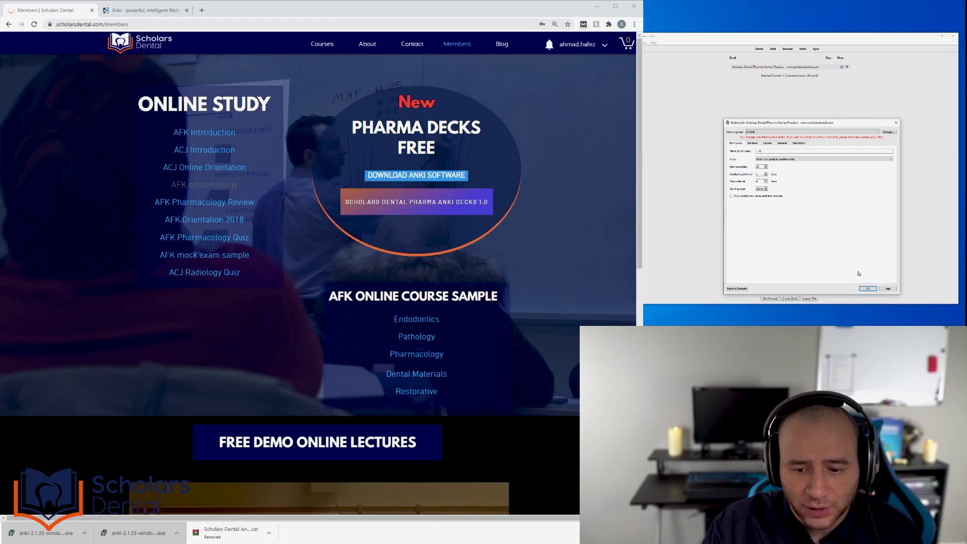
left_click(869, 288)
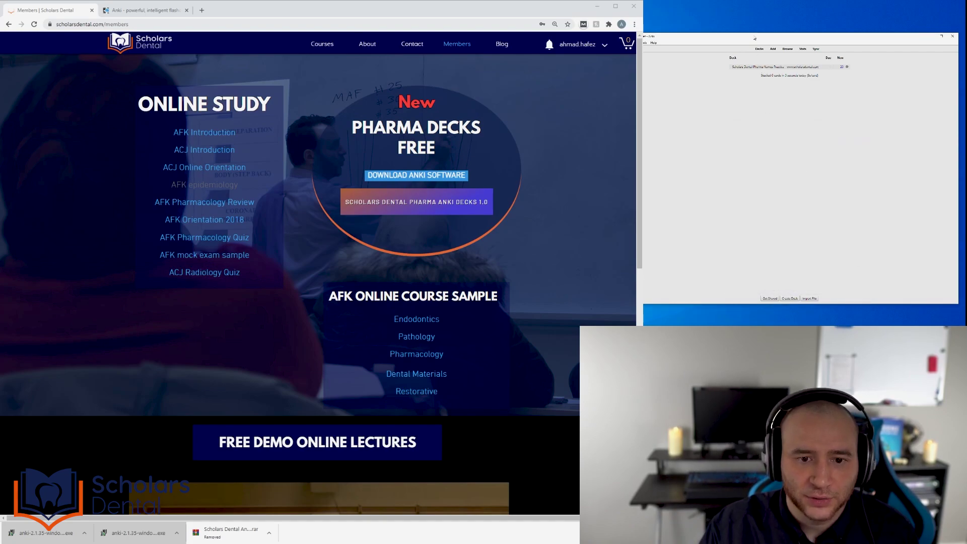
- Move the Anki window over the web page and start studying the Scholars Dental Pharma Names Practice deck
left_click_drag(754, 34, 404, 82)
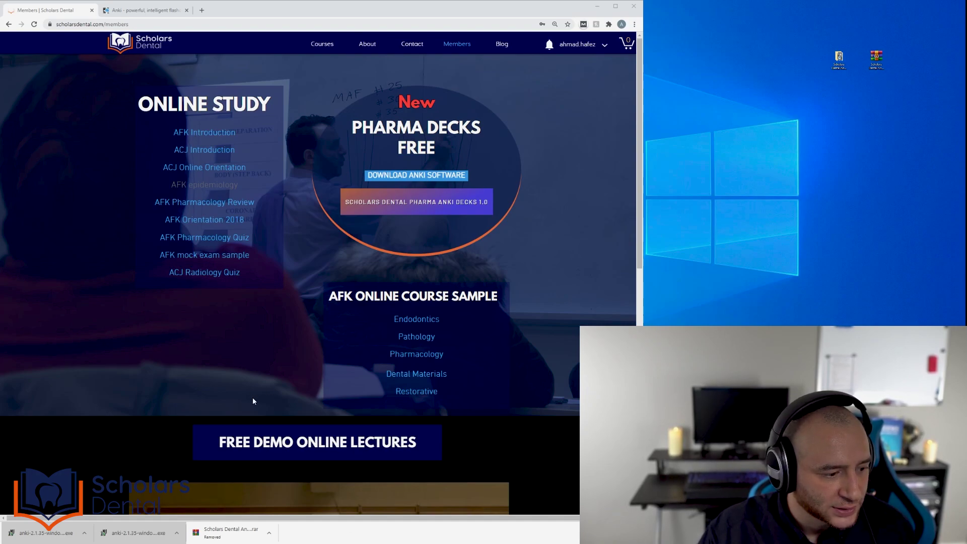
key("alt+Tab")
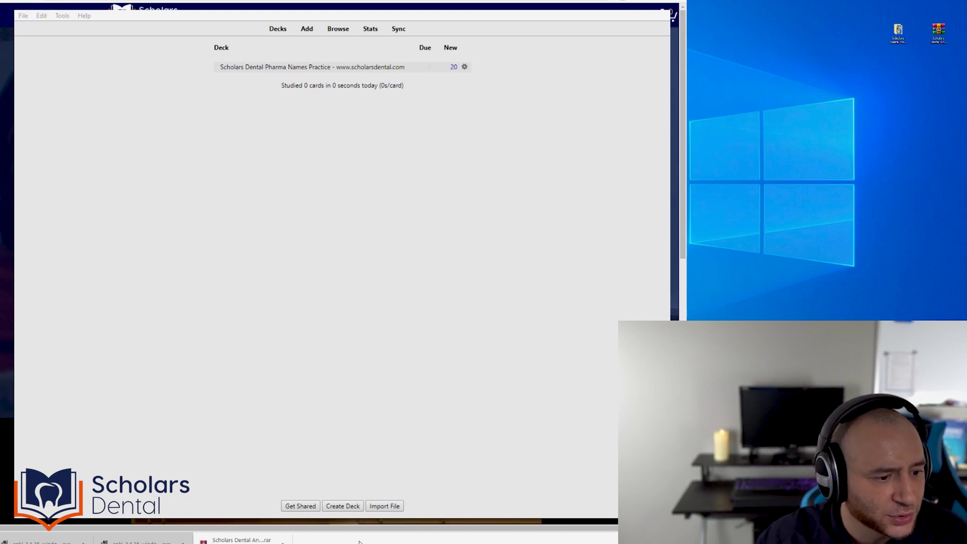
left_click(344, 66)
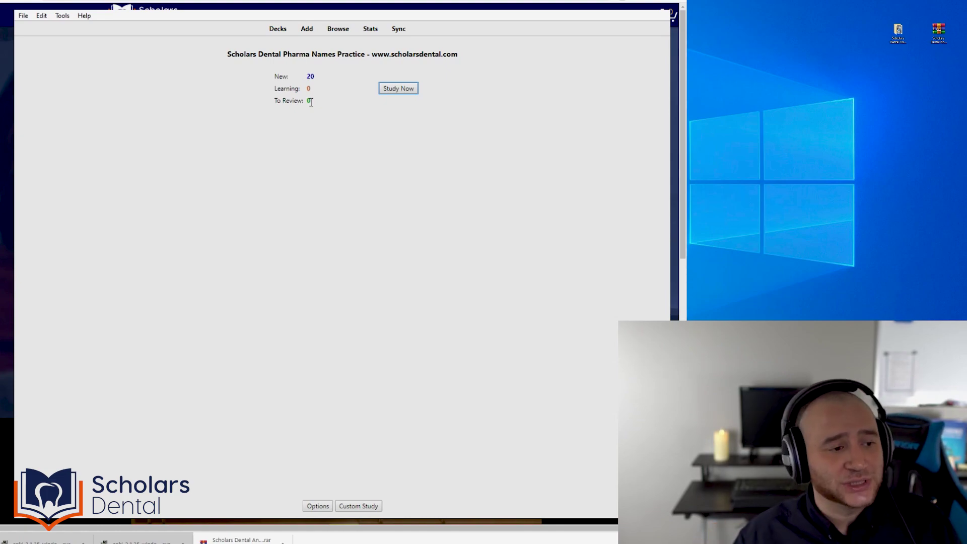
left_click(392, 89)
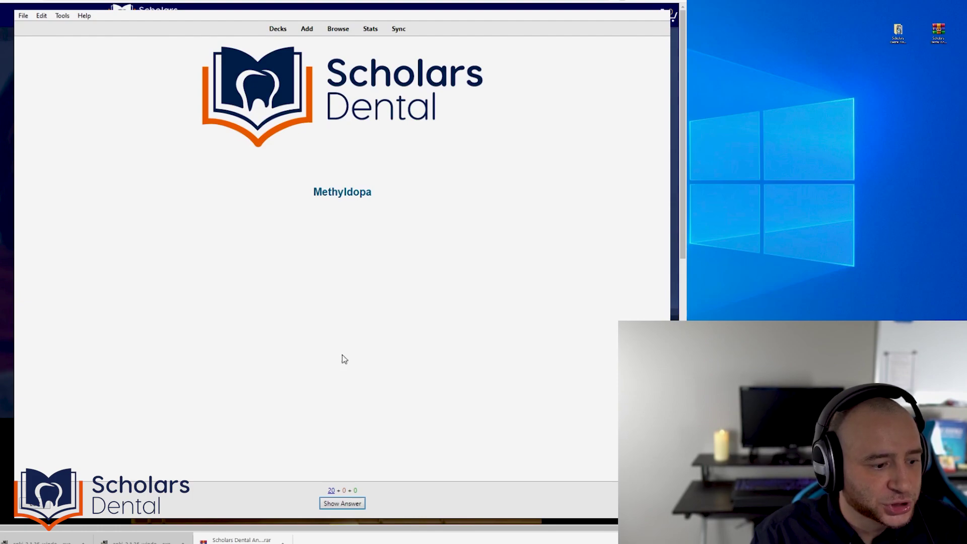
- Reveal the answers of the first two cards, rating Methyldopa as Good and Cefaclor as Easy
left_click(360, 504)
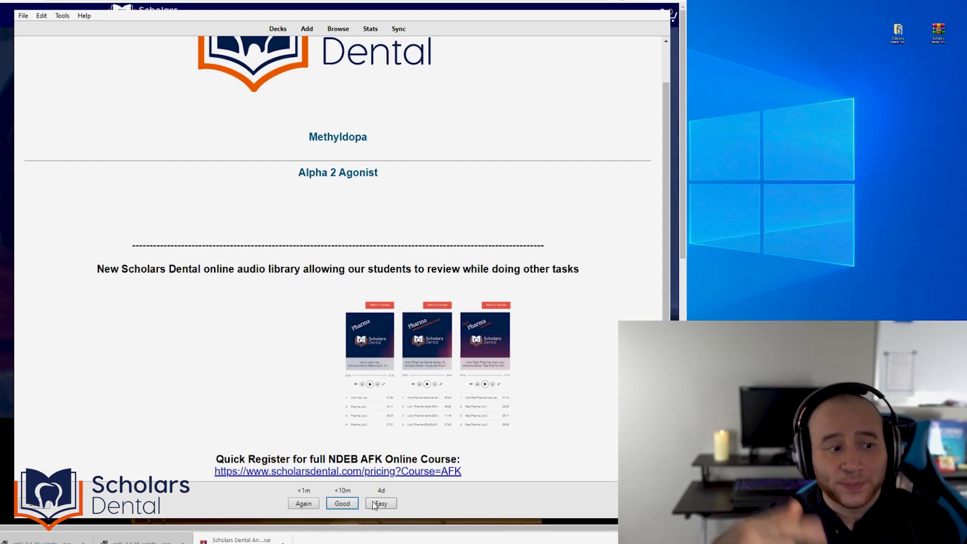
left_click(342, 504)
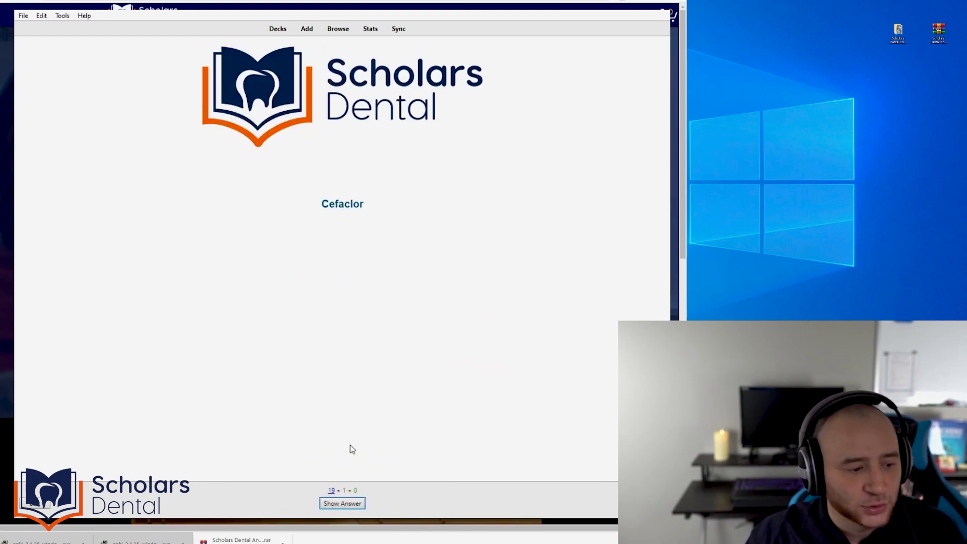
left_click(358, 506)
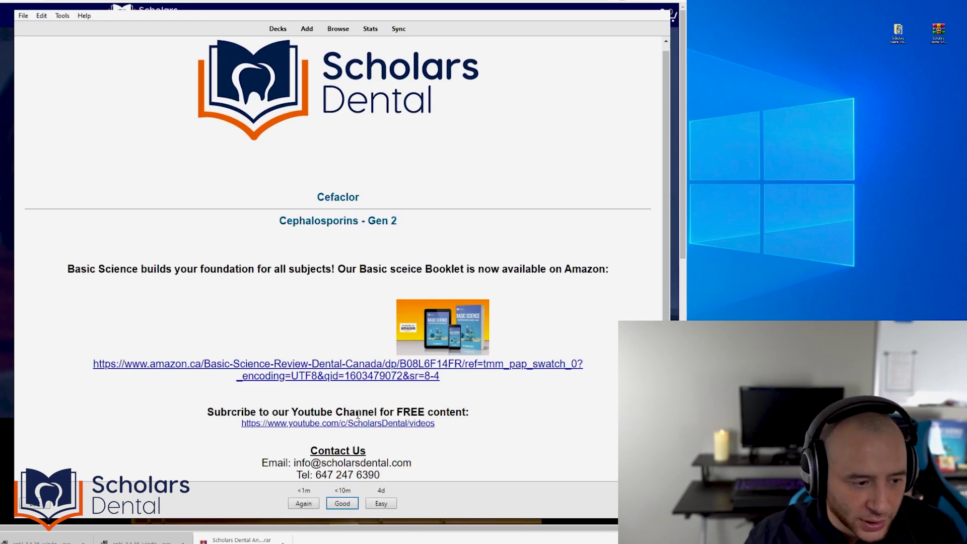
left_click(388, 504)
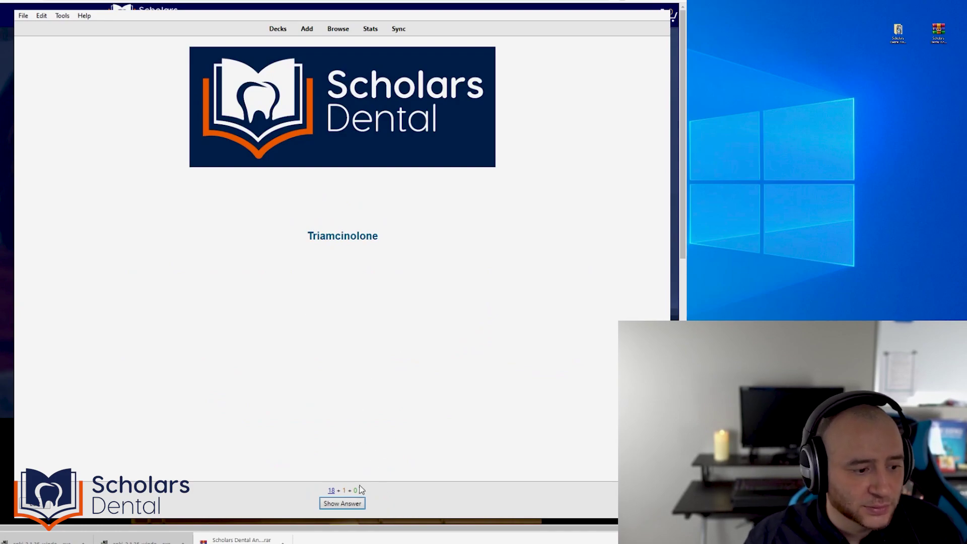
- Reveal the answers of the following two cards, rating Triamcinolone as Again and Acyclovir as Easy
left_click(352, 504)
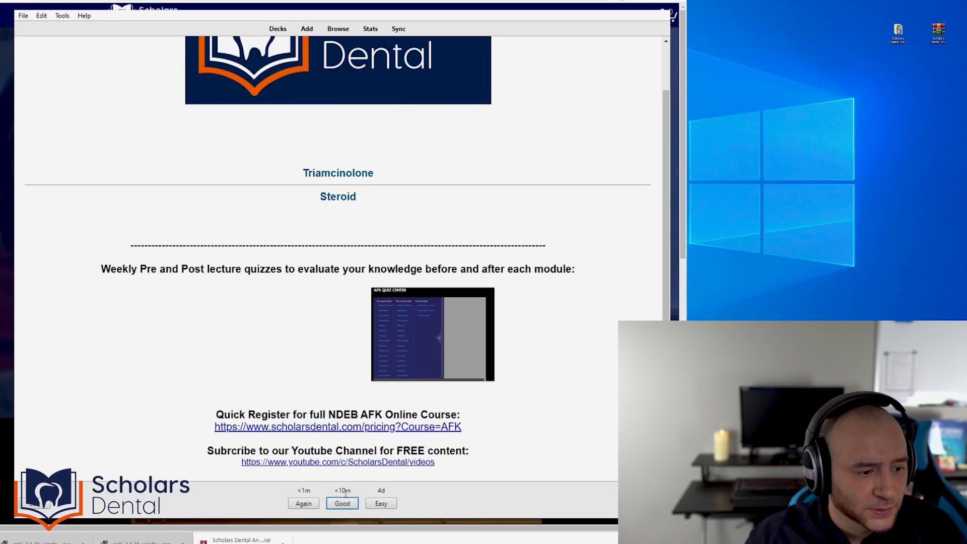
left_click(309, 503)
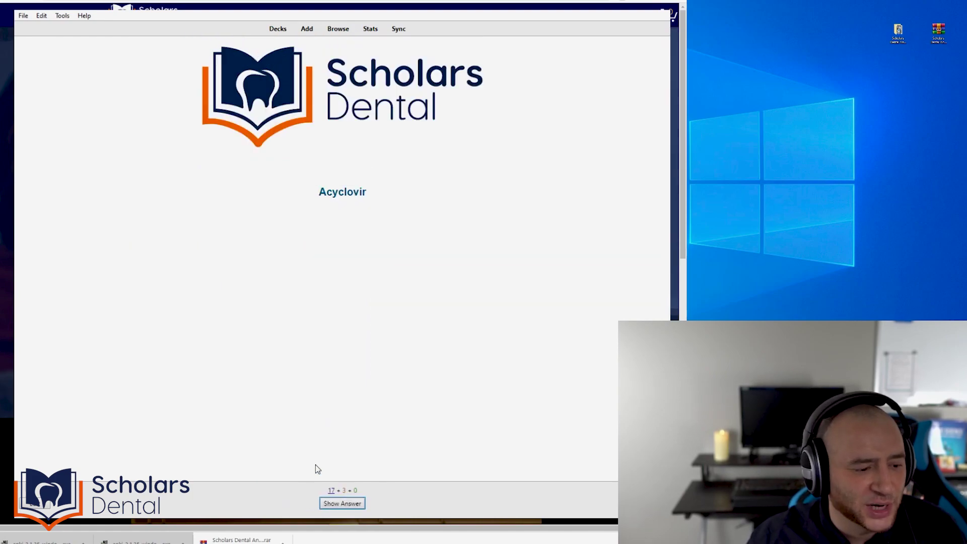
left_click(359, 504)
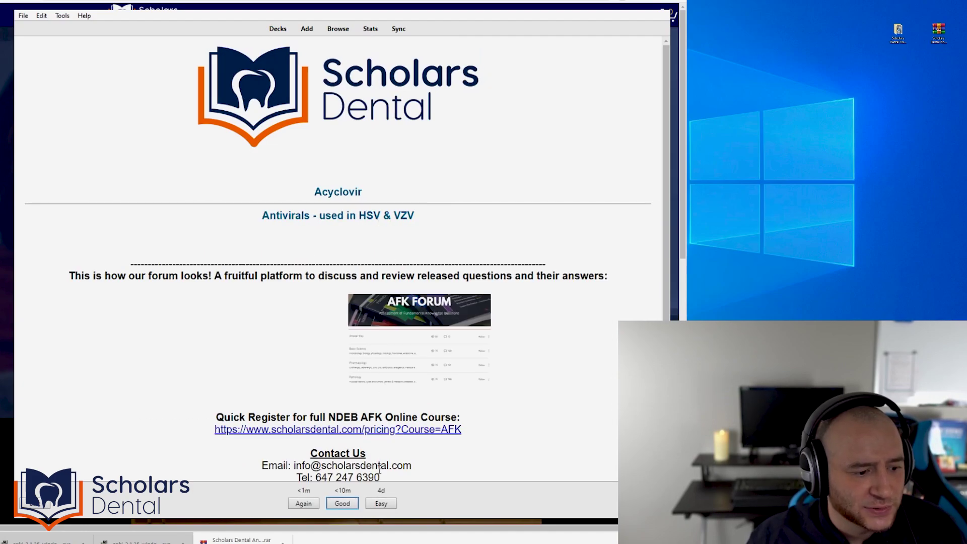
left_click(384, 505)
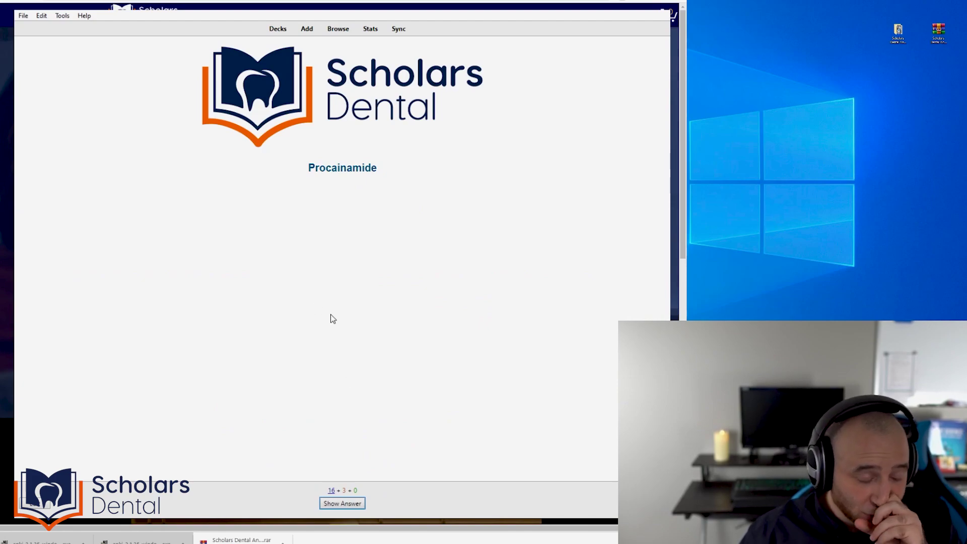
- Reveal and rate seven cards starting with Procainamide, mostly as Good, until the Succinylcholine card
left_click(344, 504)
left_click(348, 504)
left_click(347, 504)
left_click(375, 504)
left_click(346, 504)
left_click(346, 503)
left_click(347, 505)
left_click(347, 504)
left_click(343, 504)
left_click(348, 504)
left_click(345, 504)
left_click(348, 504)
left_click(343, 504)
left_click(343, 504)
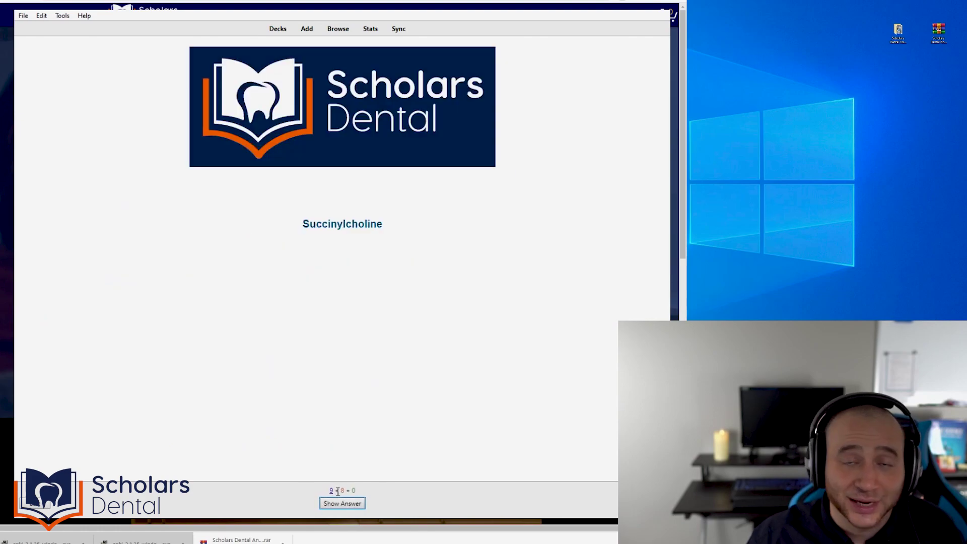
- Reveal the Succinylcholine answer, highlight the 10-minute interval of the Good rating and rate the card as Good
left_click(344, 504)
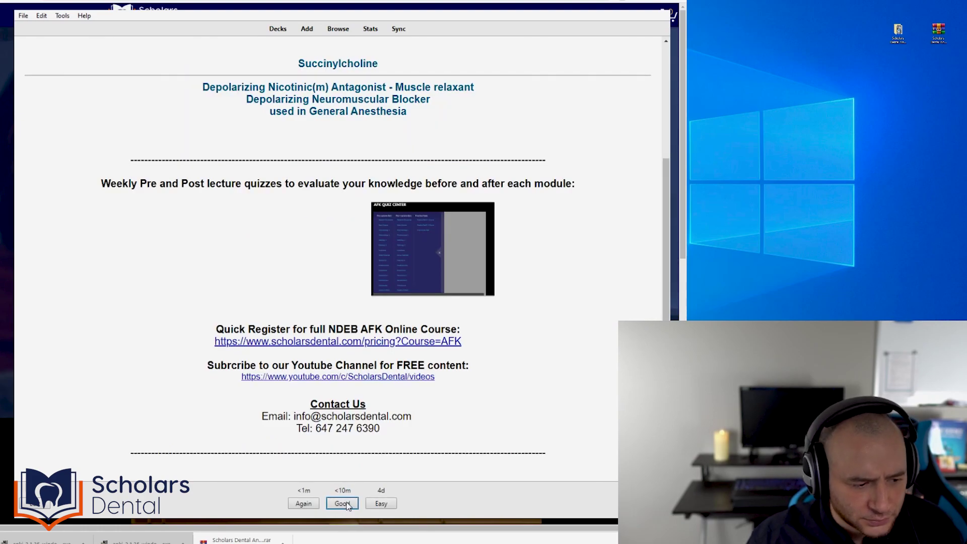
left_click_drag(338, 490, 351, 490)
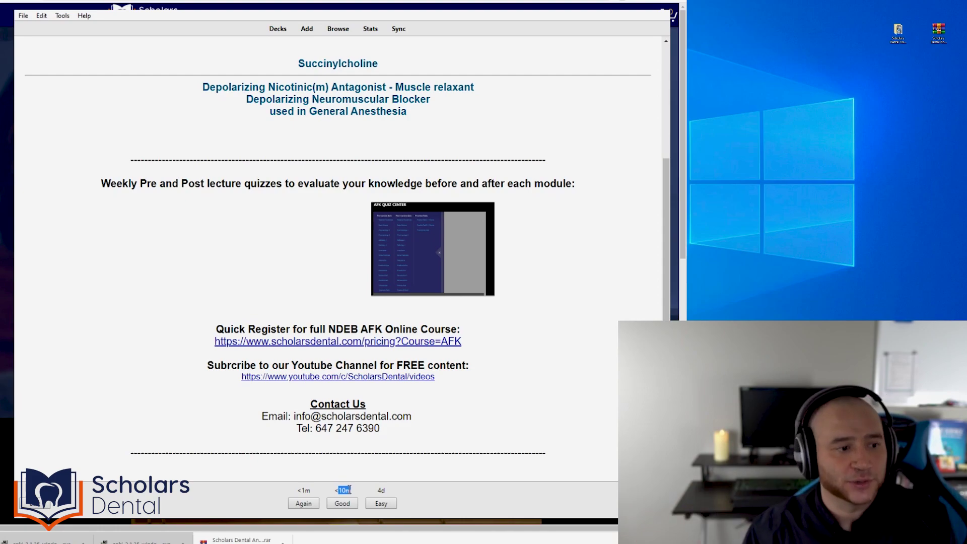
left_click(345, 505)
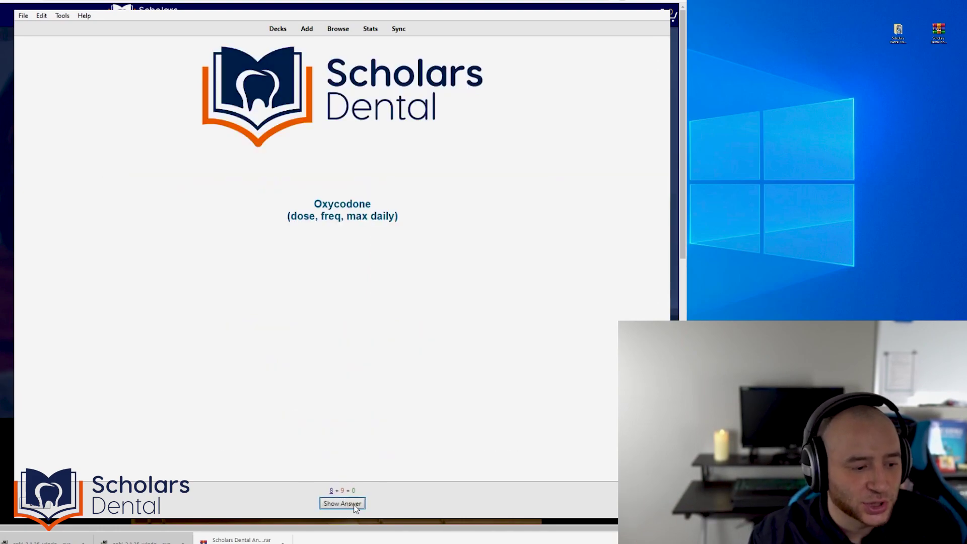
- Reveal and rate the remaining new cards as Good, from Oxycodone through Chloramphenicol and the last new card
left_click(355, 505)
left_click(356, 504)
left_click(357, 504)
left_click(350, 505)
left_click(356, 504)
left_click(348, 505)
left_click(335, 505)
left_click(355, 504)
left_click(348, 505)
left_click(350, 505)
left_click(347, 505)
left_click(355, 504)
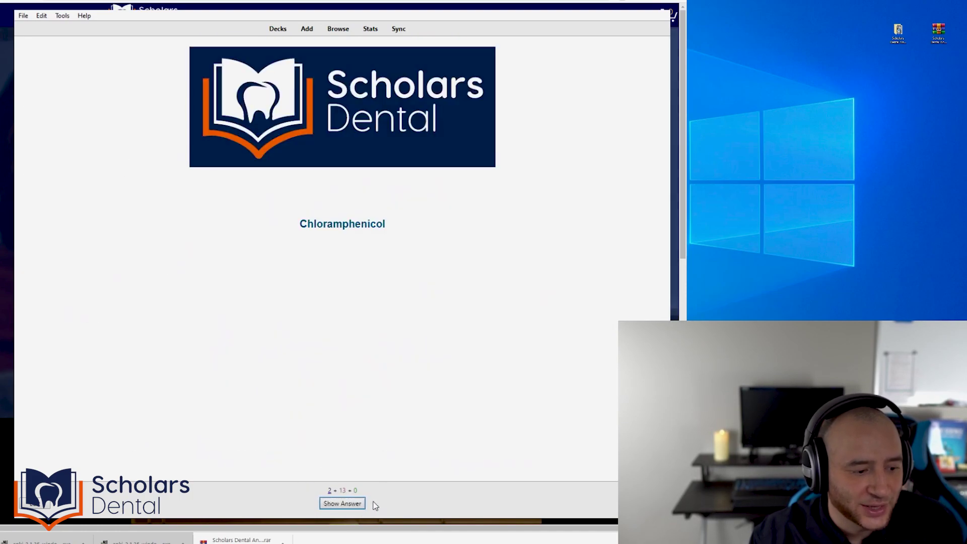
left_click(347, 505)
left_click(347, 505)
left_click(347, 505)
left_click(347, 505)
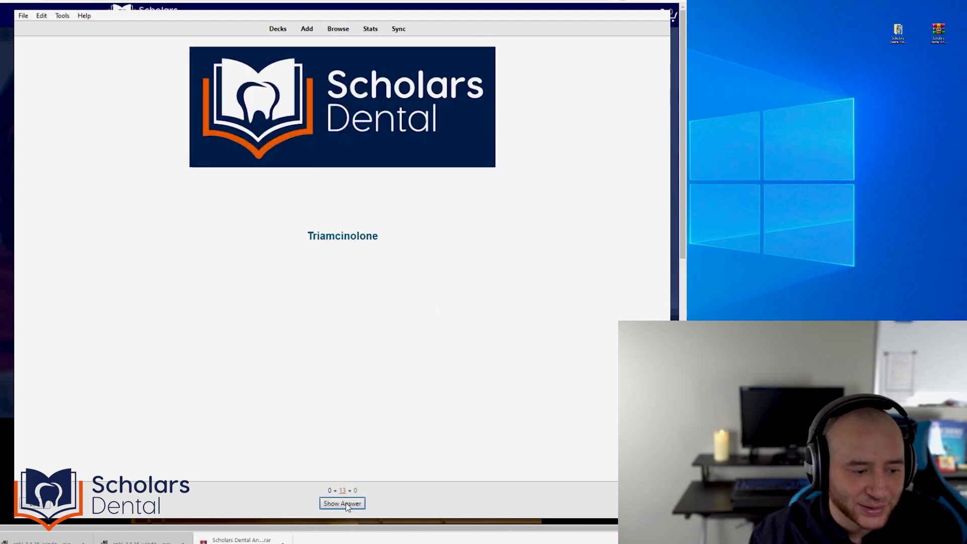
- Repeat the learning cards from Triamcinolone through Procainamide, revealing and rating each one and highlighting the remaining learning count
left_click(346, 505)
left_click(347, 505)
left_click(346, 505)
left_click(347, 505)
left_click(347, 505)
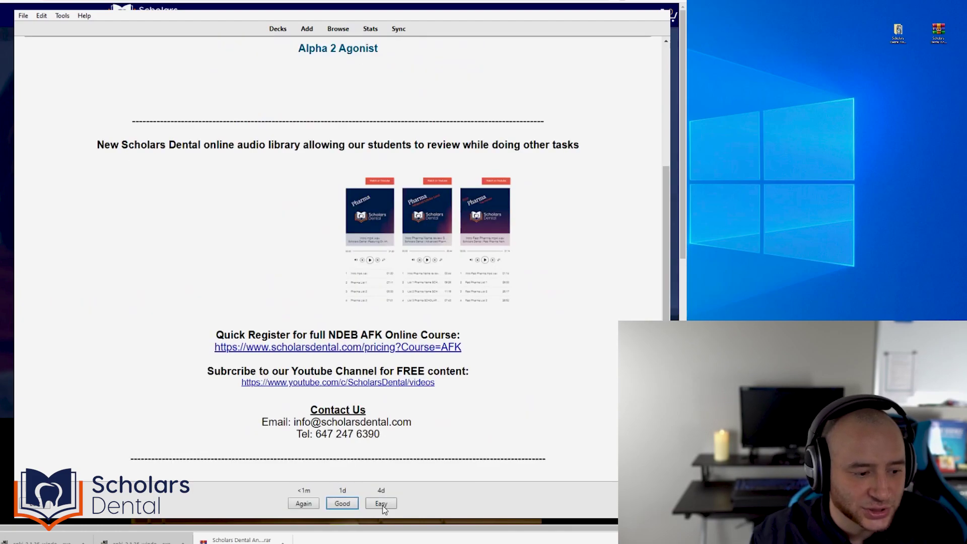
left_click(346, 505)
double_click(342, 491)
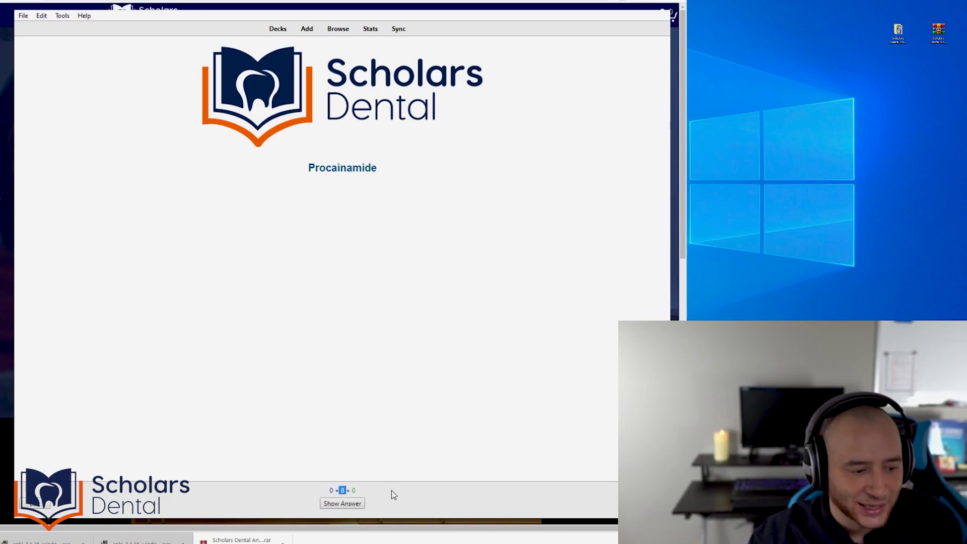
left_click(362, 504)
left_click(360, 503)
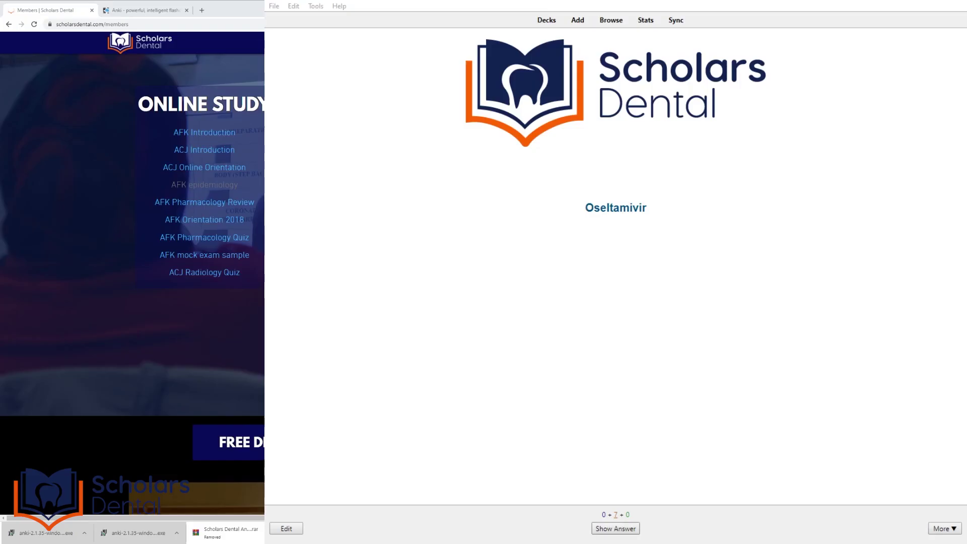
- Reveal the learning cards from Oseltamivir and Norfloxacin through Tylonol #3 and rate each as Easy
left_click(615, 527)
left_click(656, 532)
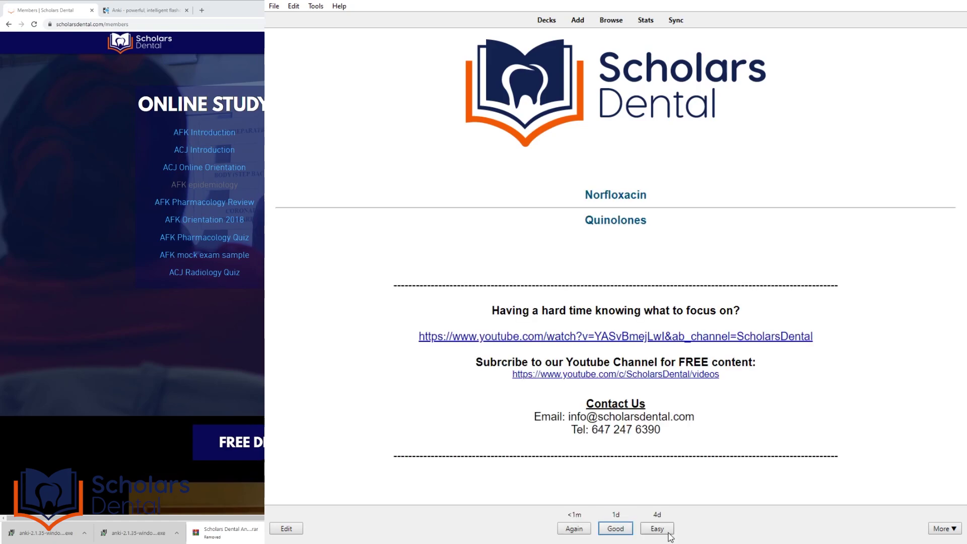
left_click(666, 532)
left_click(636, 529)
left_click(663, 529)
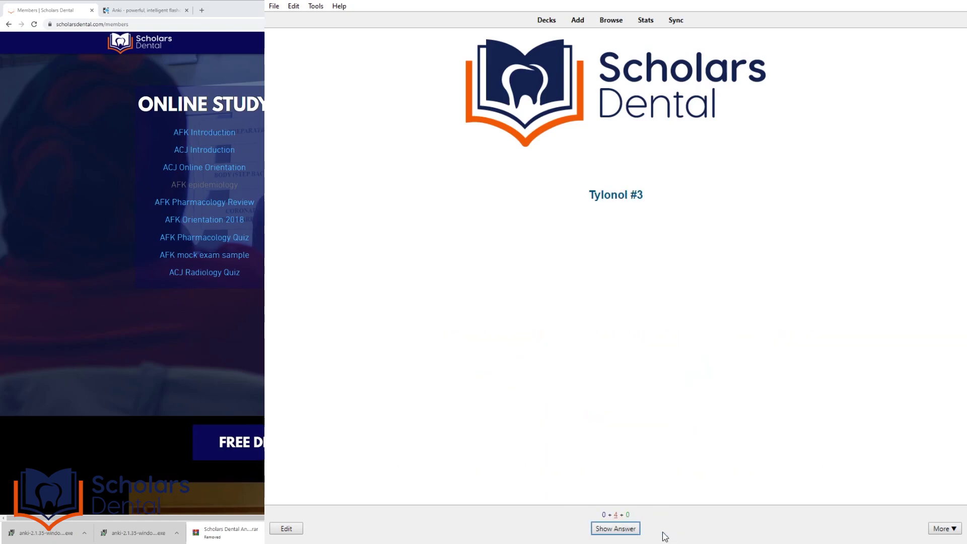
left_click(635, 529)
left_click(663, 529)
- Reveal the last three learning cards and rate each as Good to finish the day's study session
left_click(631, 529)
left_click(630, 530)
left_click(632, 530)
left_click(630, 530)
left_click(633, 531)
left_click(632, 530)
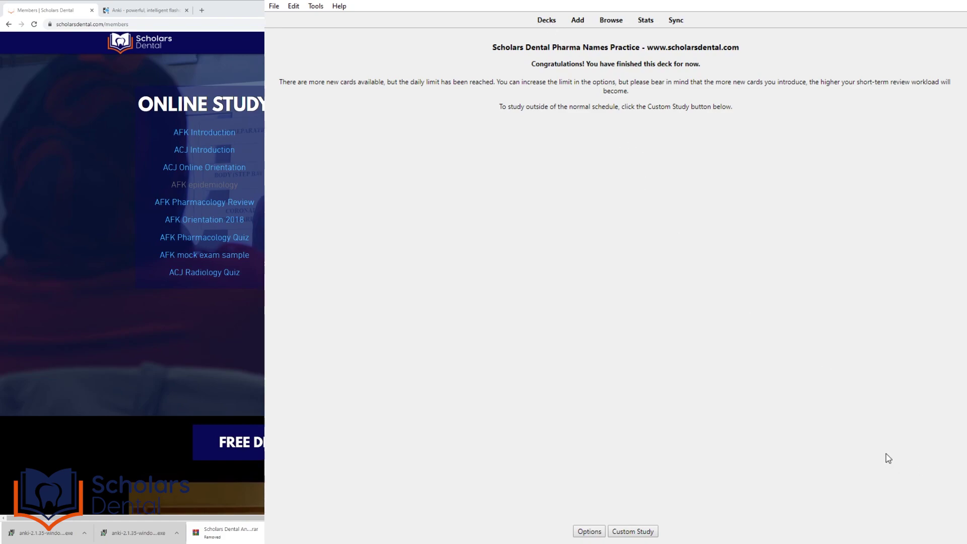
- Check today's study summary in the deck list, reopen the finished deck and highlight its Custom Study note
left_click(549, 22)
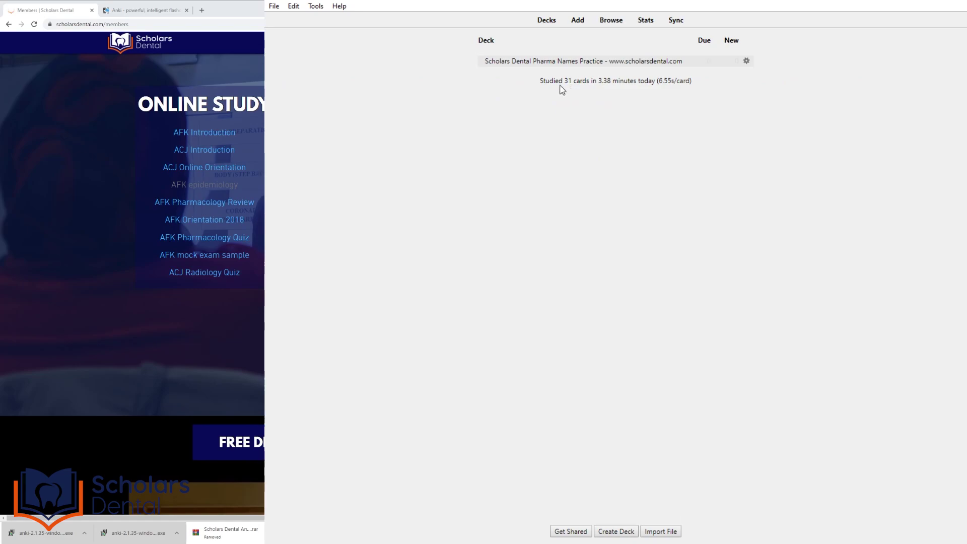
left_click(579, 61)
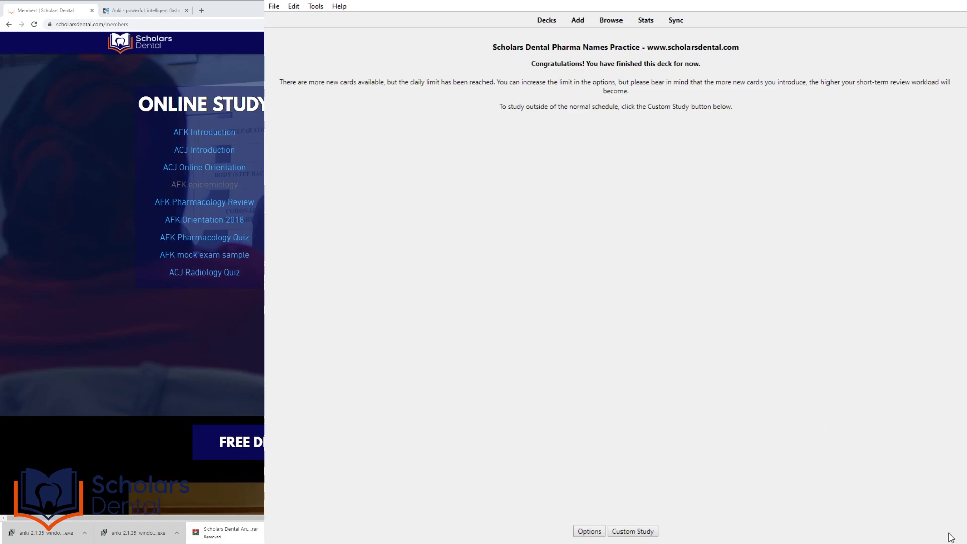
left_click_drag(706, 439, 495, 425)
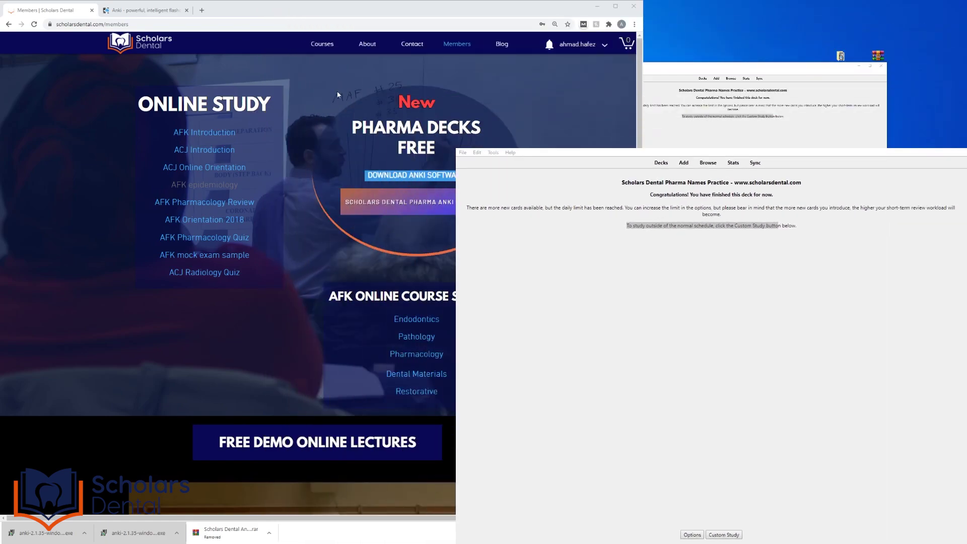
- Review the options of the Scholars Dental Pharma Names Practice deck from the deck list and close Anki
mouse_move(457, 47)
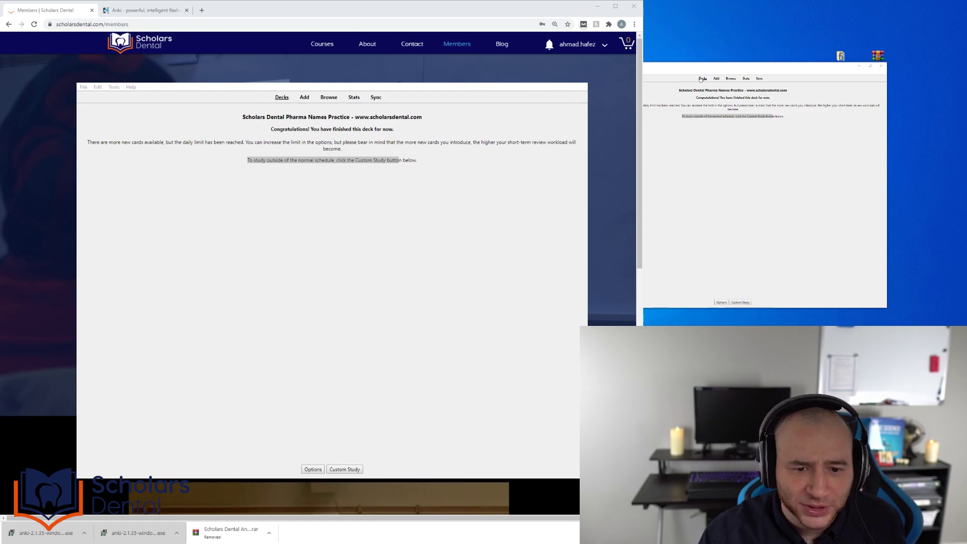
left_click(141, 244)
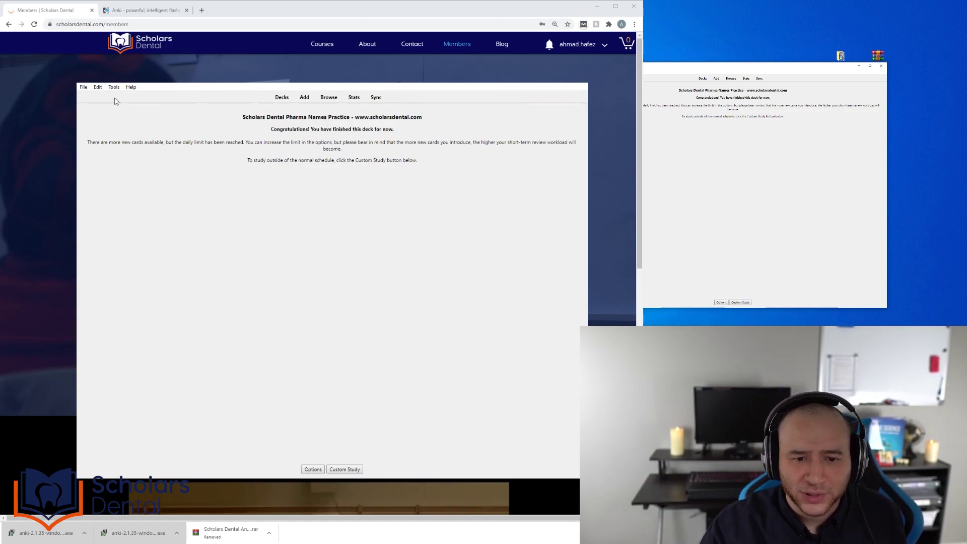
left_click(282, 99)
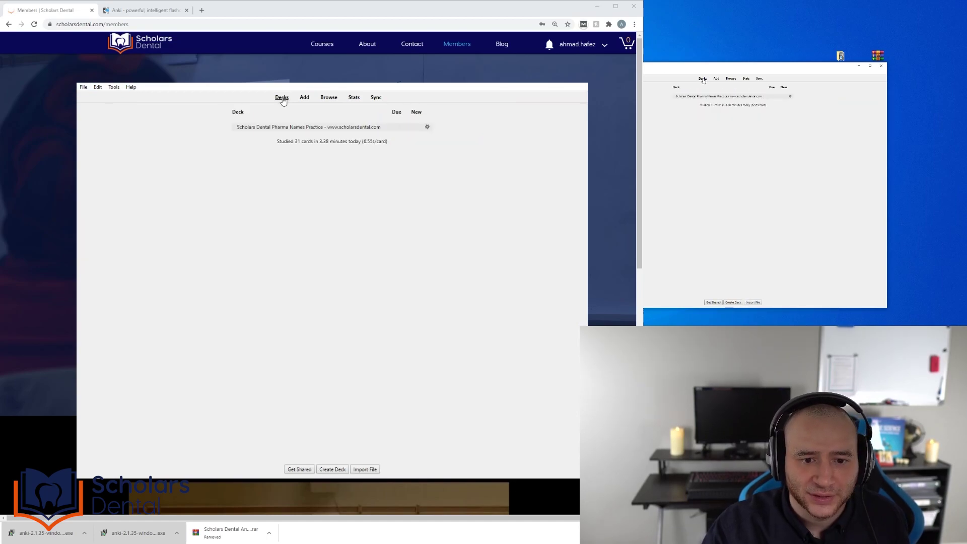
left_click(427, 127)
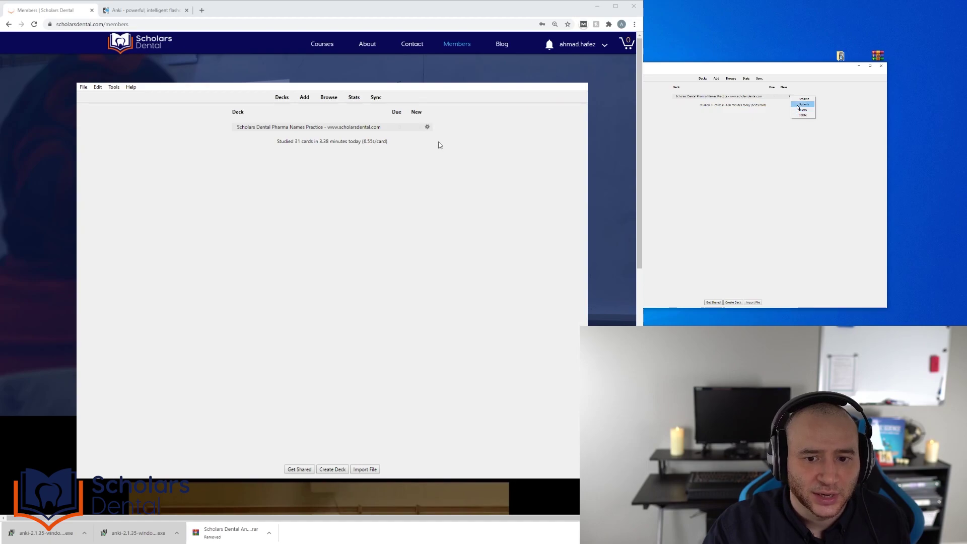
left_click(798, 105)
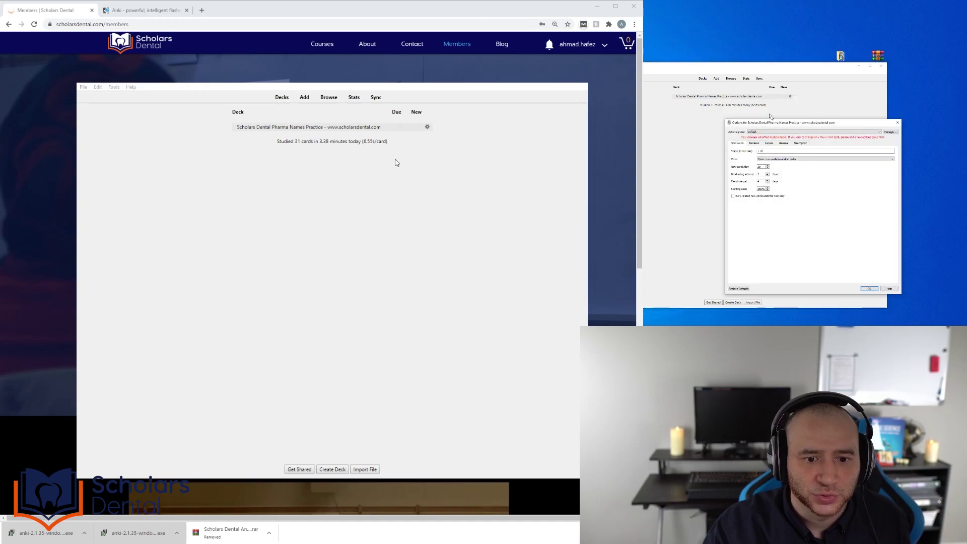
left_click(870, 288)
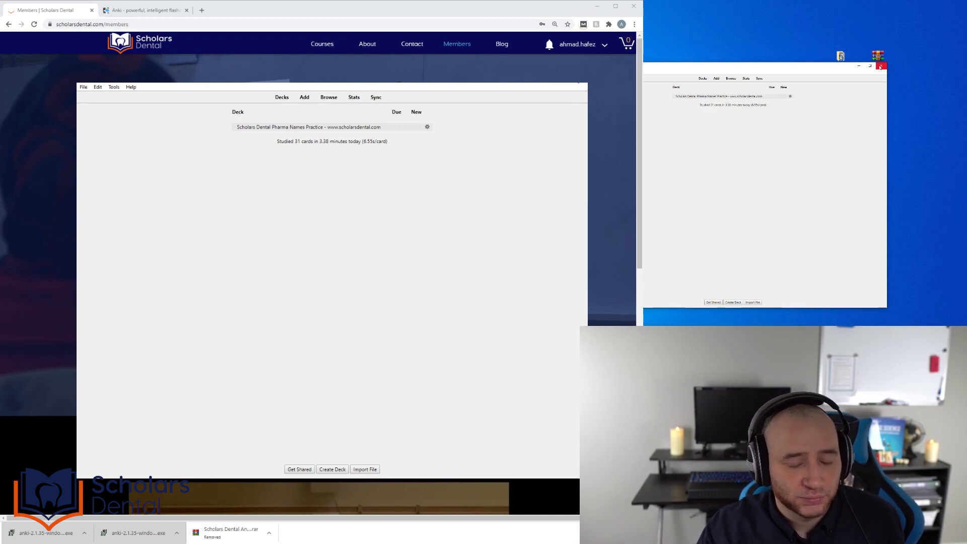
left_click(883, 67)
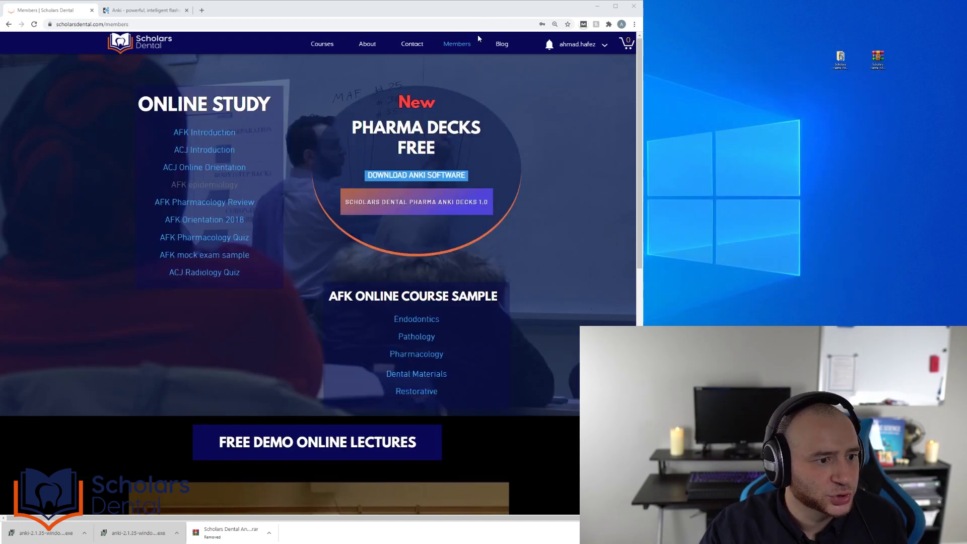
- Try to open the AFK Online - Sep members page on the Scholars Dental site and return to the home page
mouse_move(461, 51)
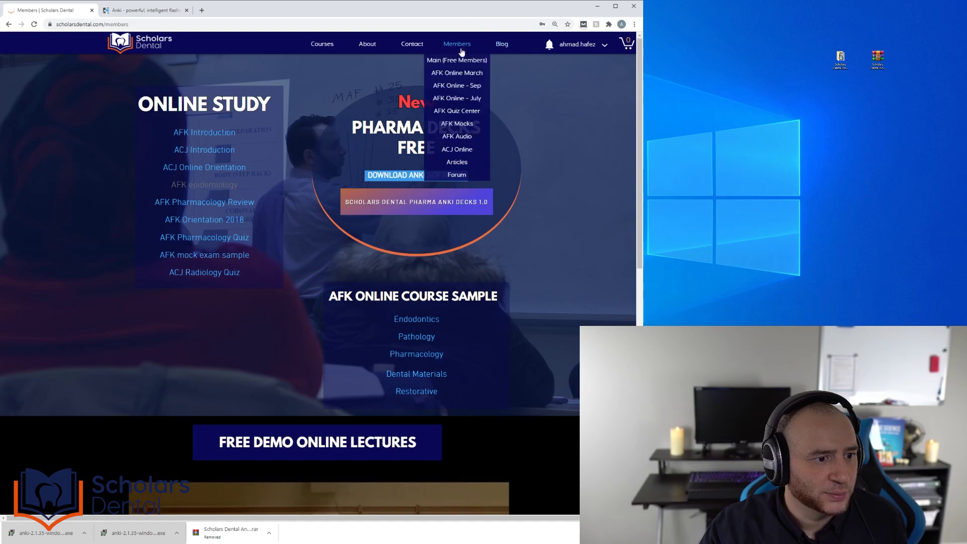
left_click(463, 88)
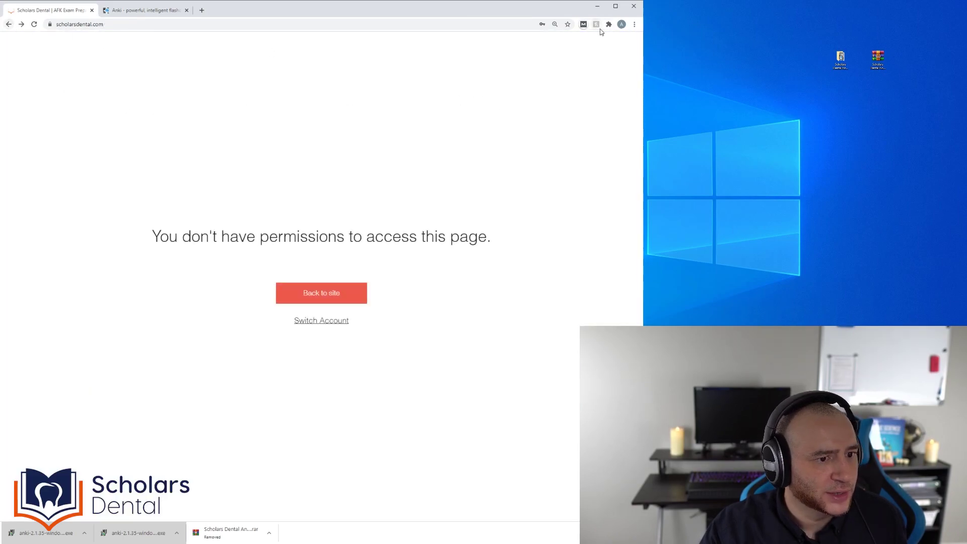
left_click(40, 25)
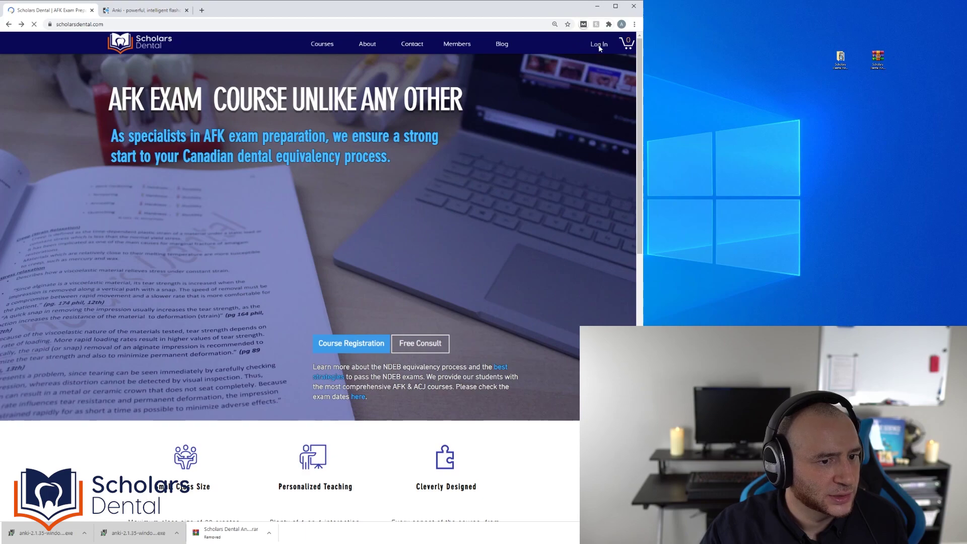
- View the Scholars Dental site's sign-up form, close it and show the list of Members pages
left_click(599, 45)
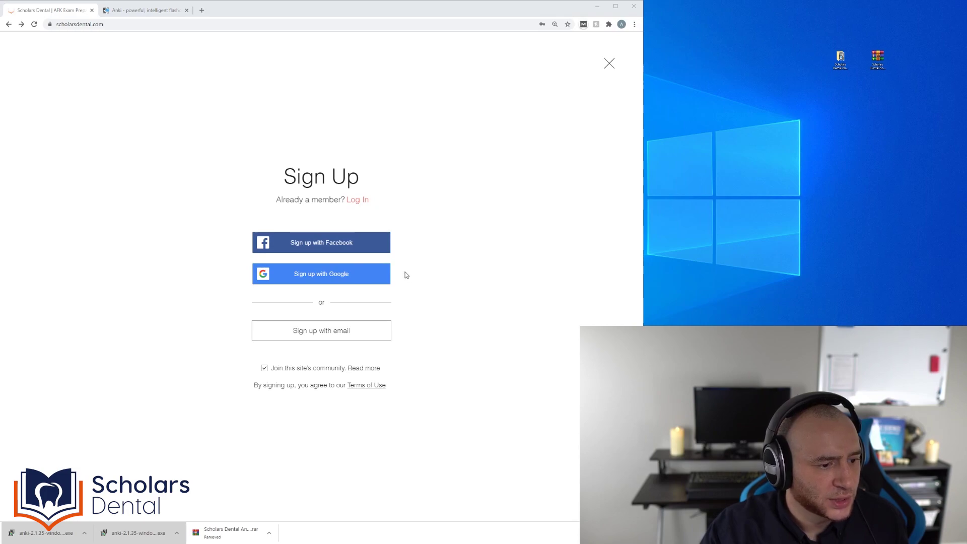
left_click(438, 121)
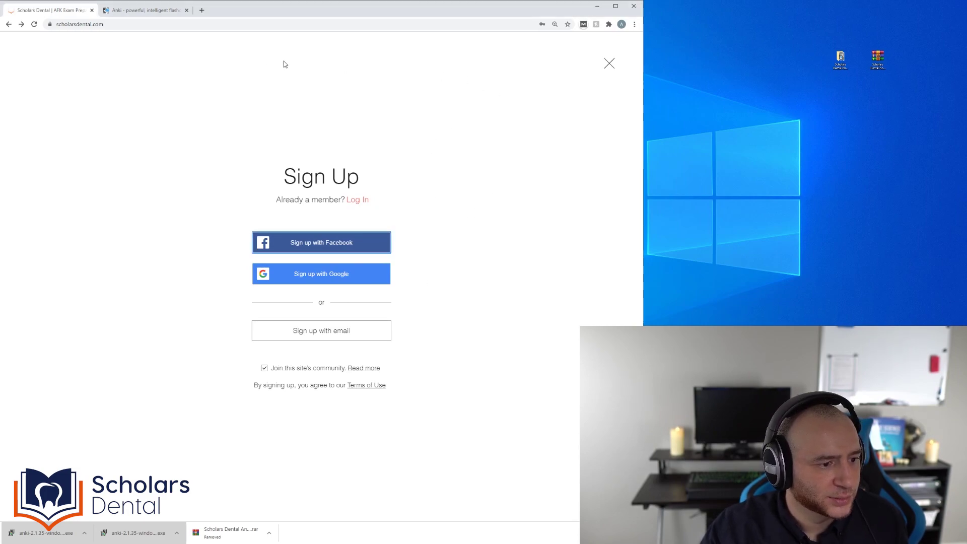
left_click(610, 63)
mouse_move(458, 47)
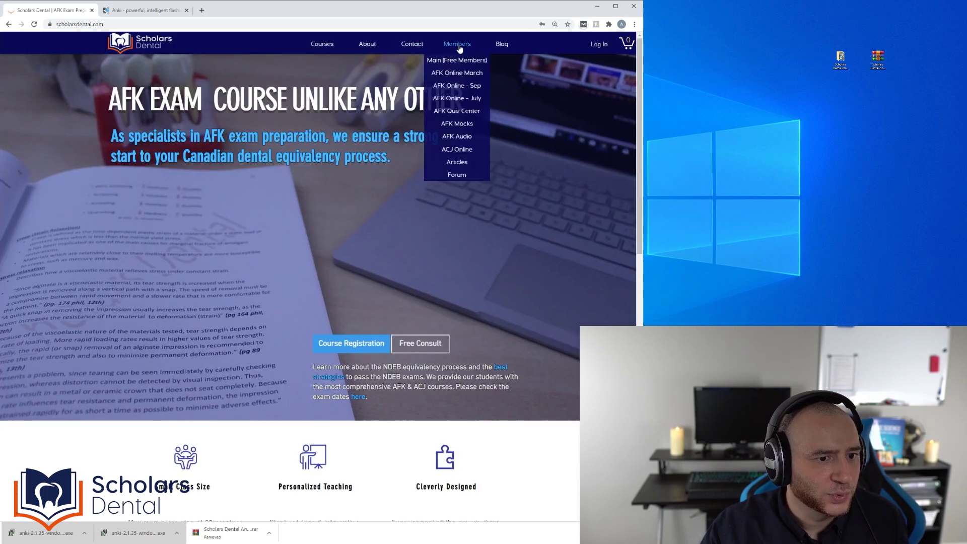